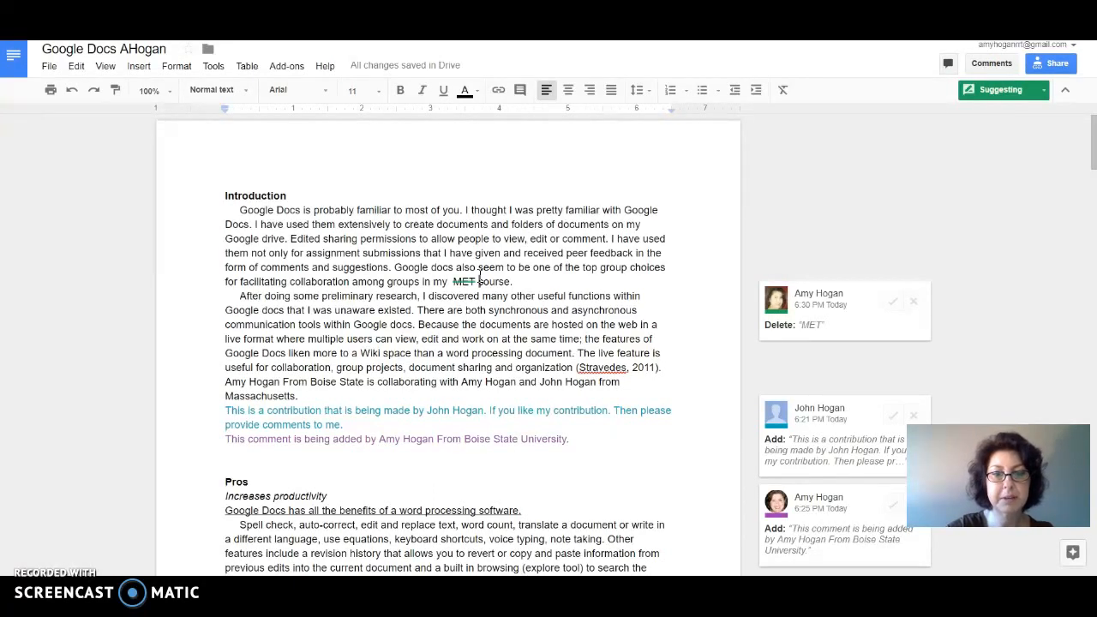
- Suggest adding "Master's in Educational Technology" before "course" at the end of the first Introduction paragraph
type("Ma")
type("ster's in")
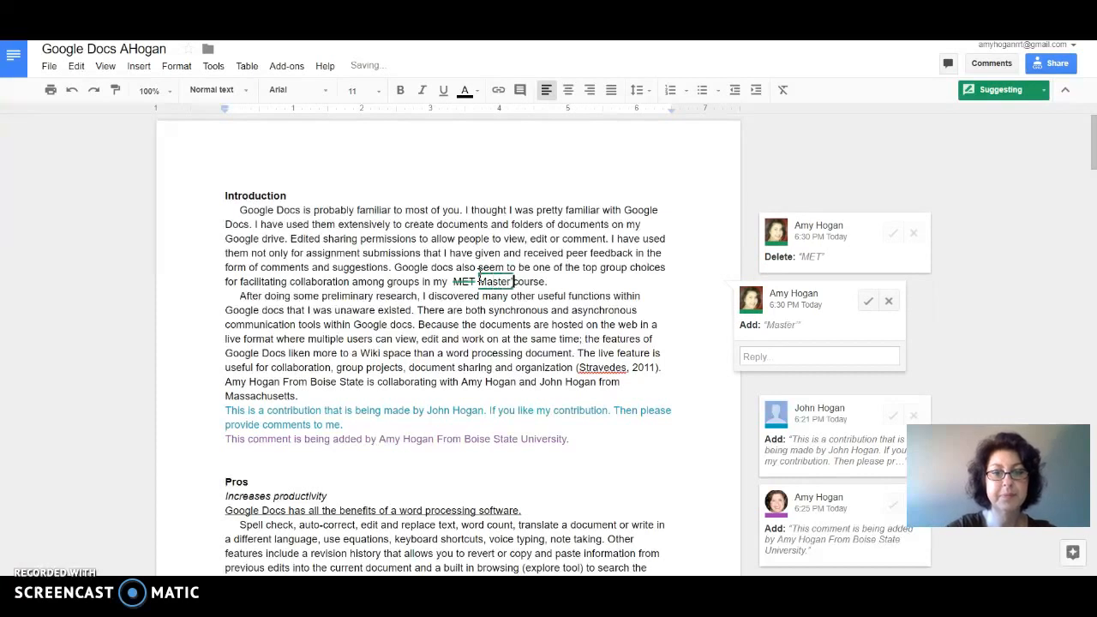
type(" Educational Tech")
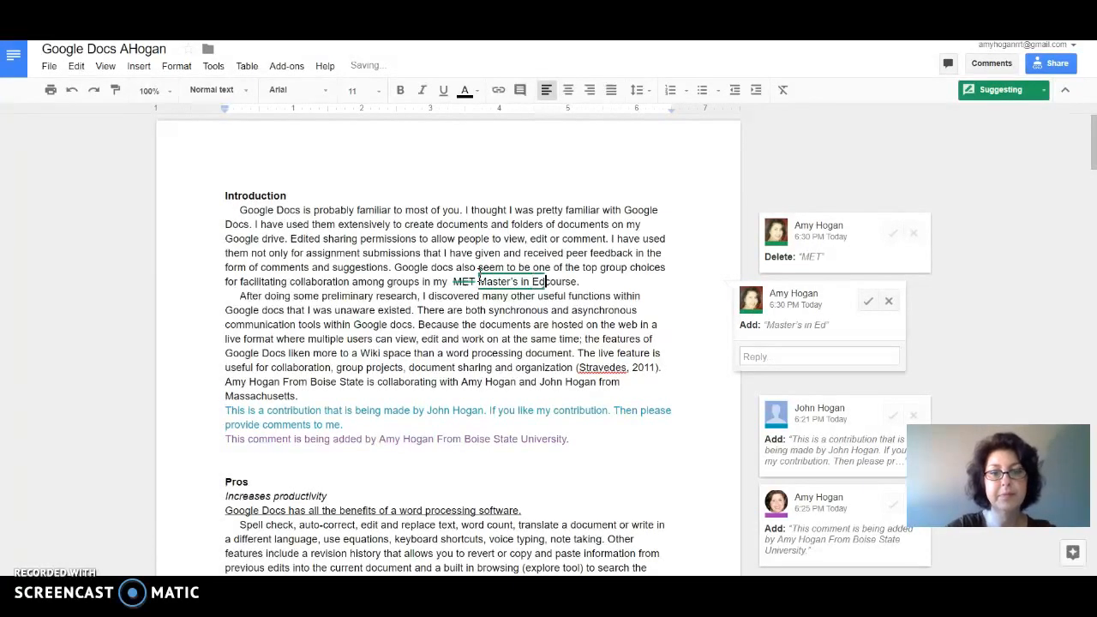
type("nology")
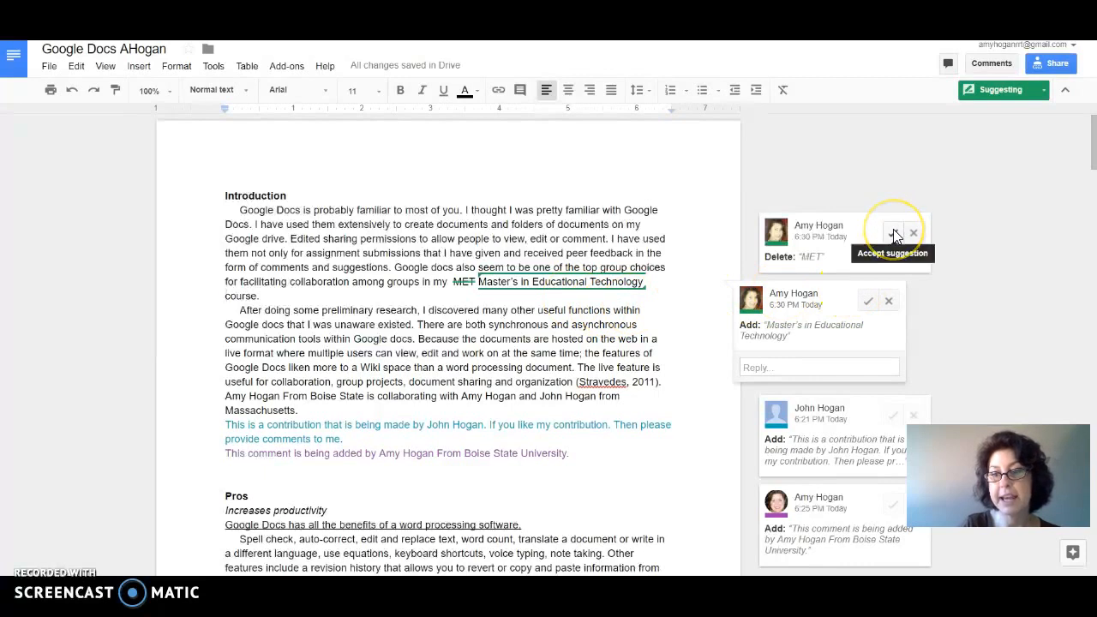
- Accept the suggested deletion of "MET" and reject the suggested addition "Master's in Educational Technology"
left_click(892, 301)
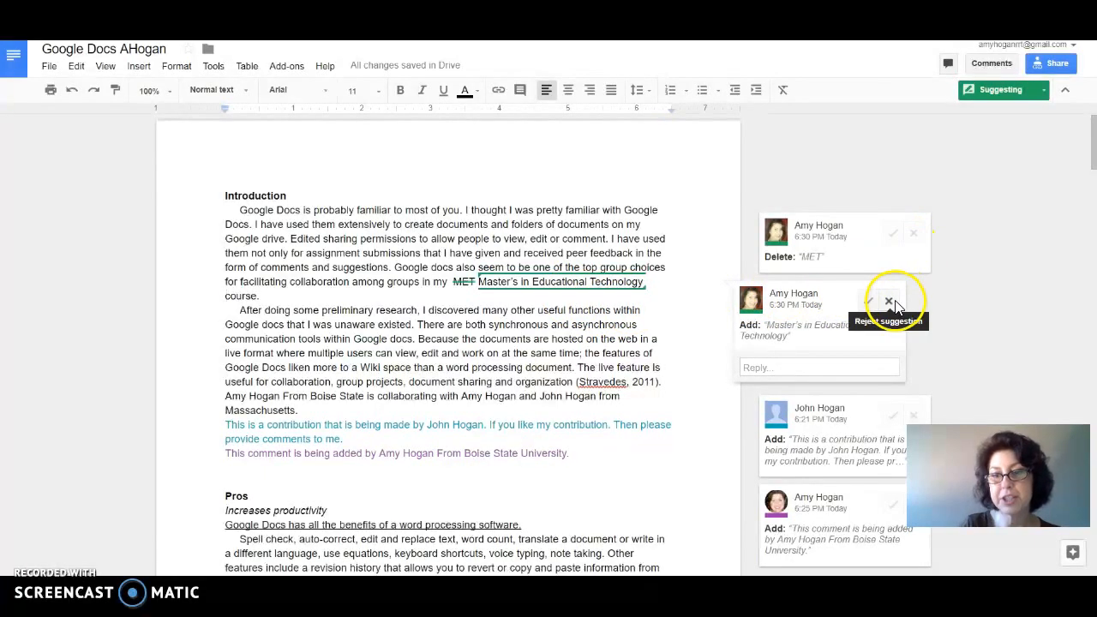
left_click(893, 235)
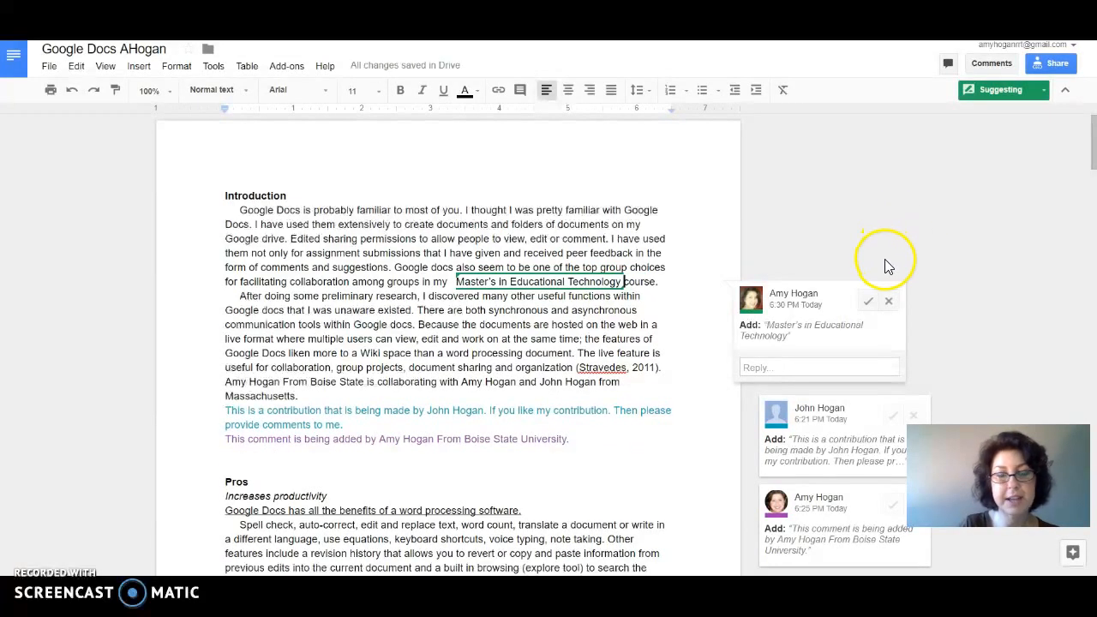
left_click(872, 281)
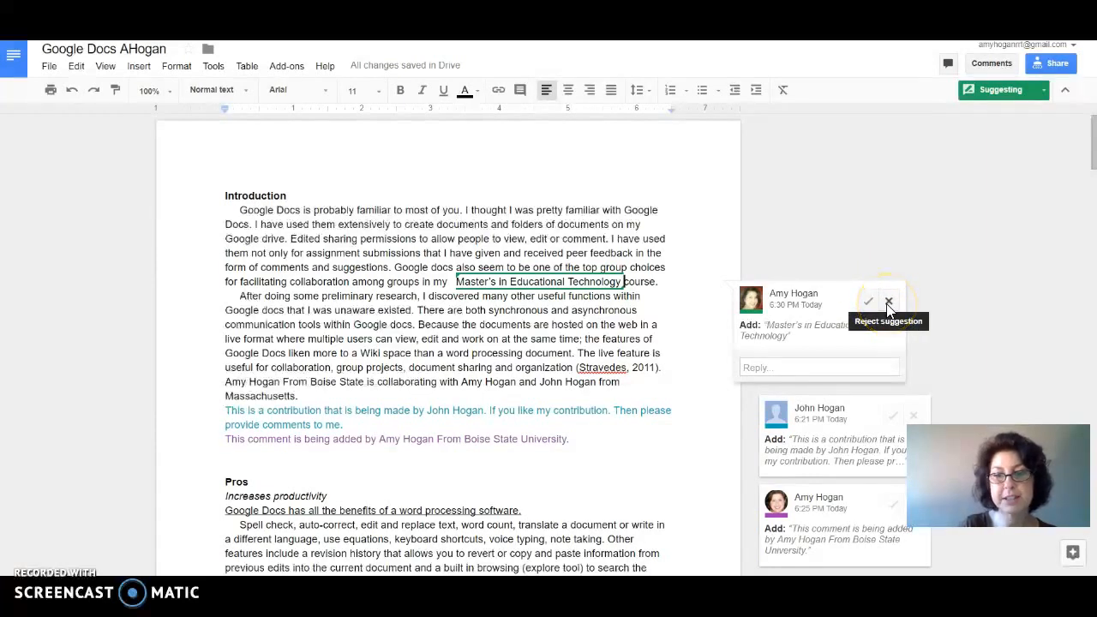
left_click(889, 303)
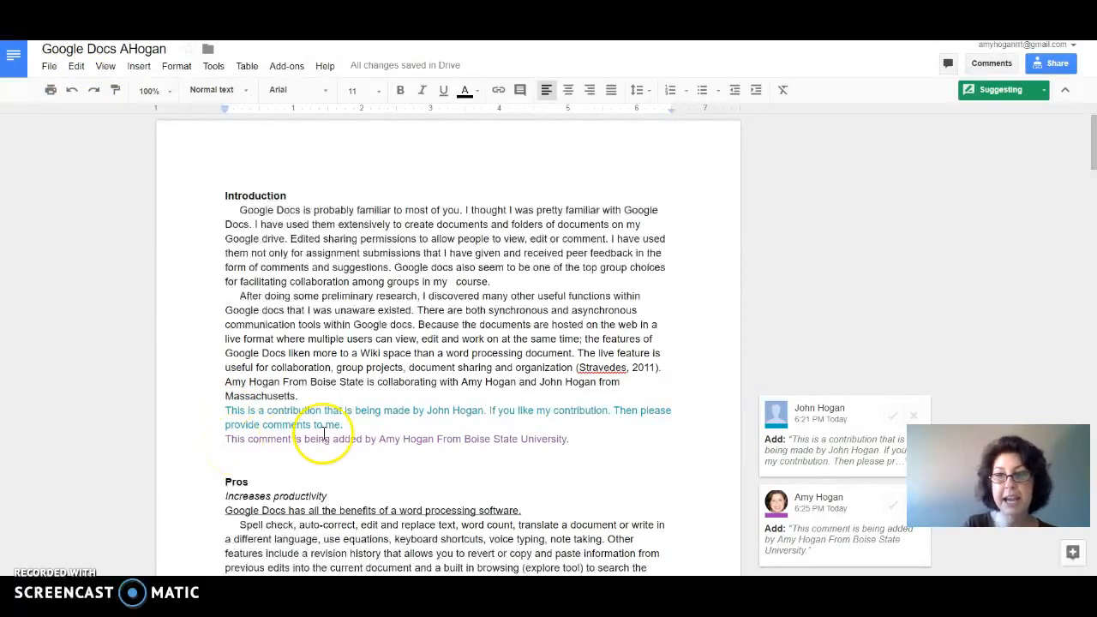
- Switch the document to Editing mode and back to Suggesting mode
left_click(1033, 92)
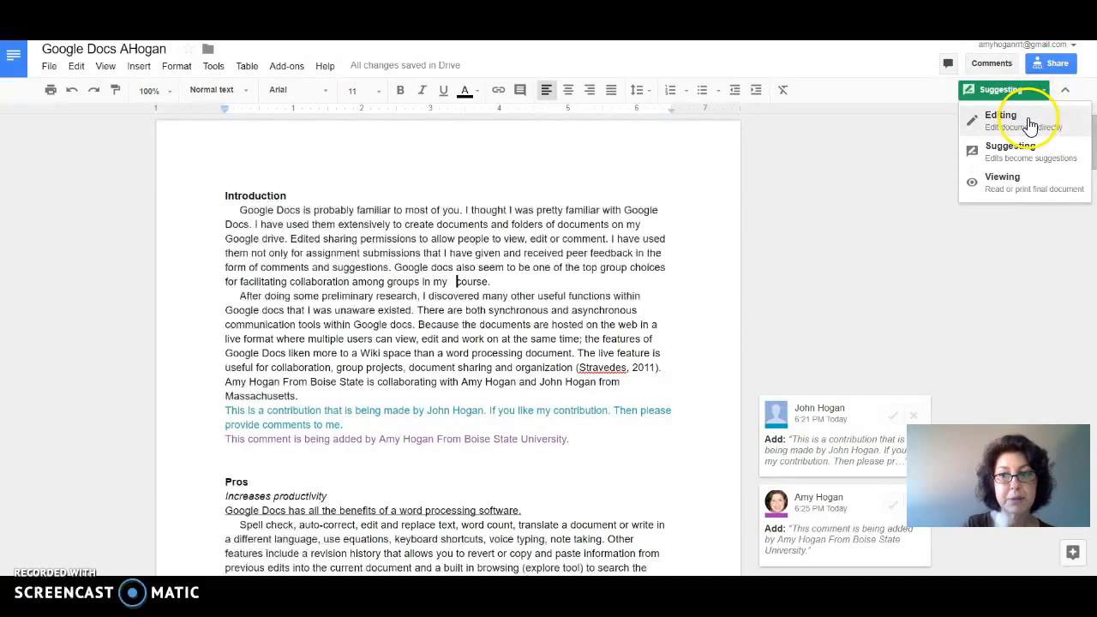
left_click(1032, 125)
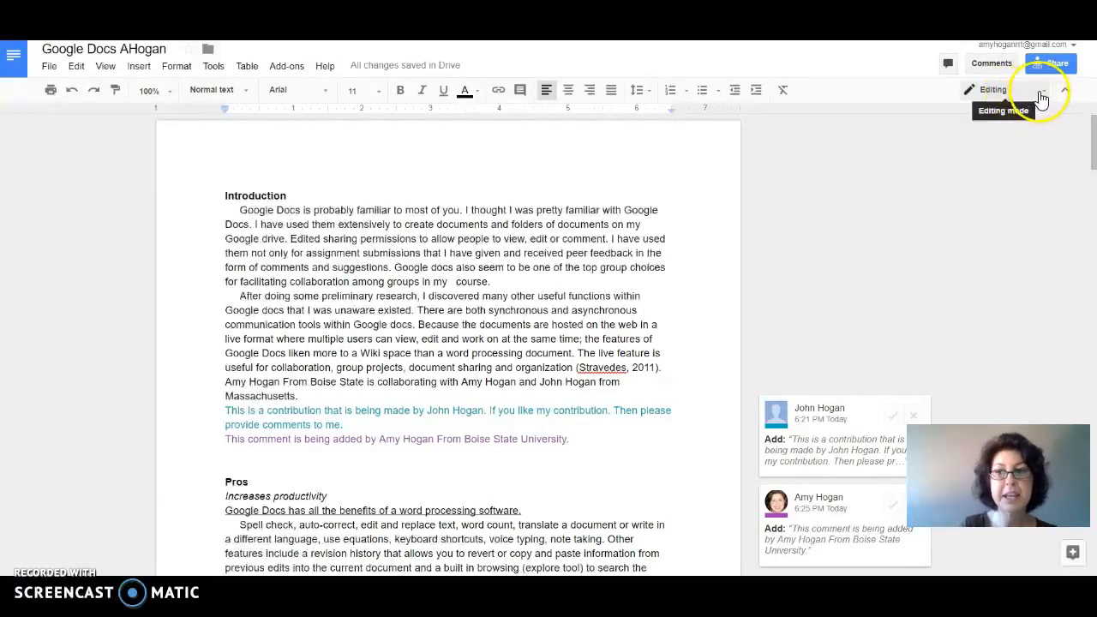
left_click(1043, 98)
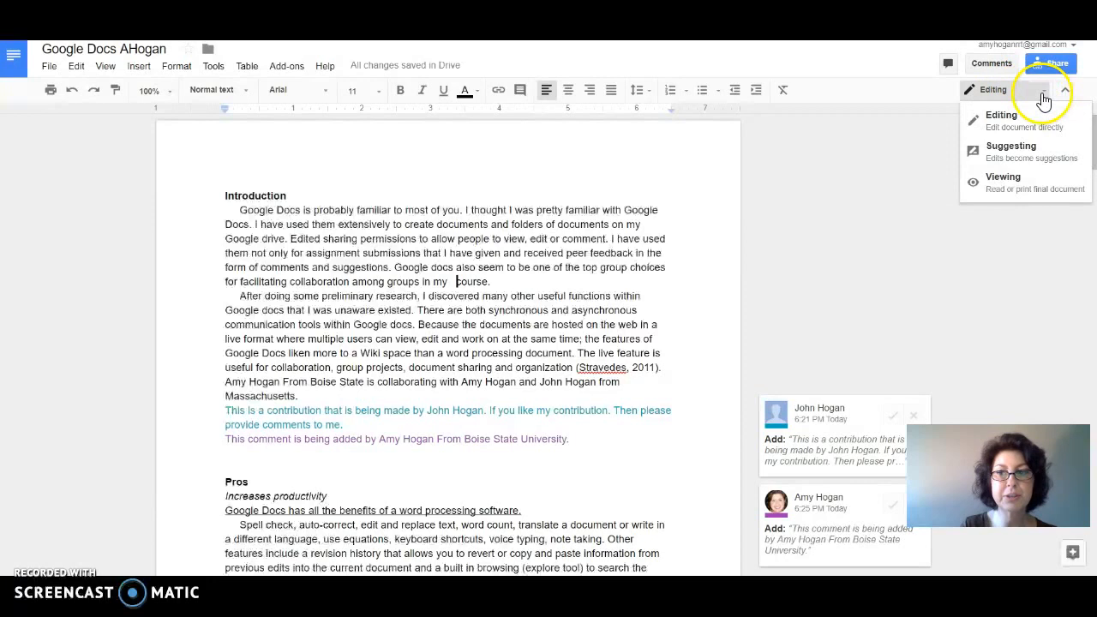
left_click(1025, 146)
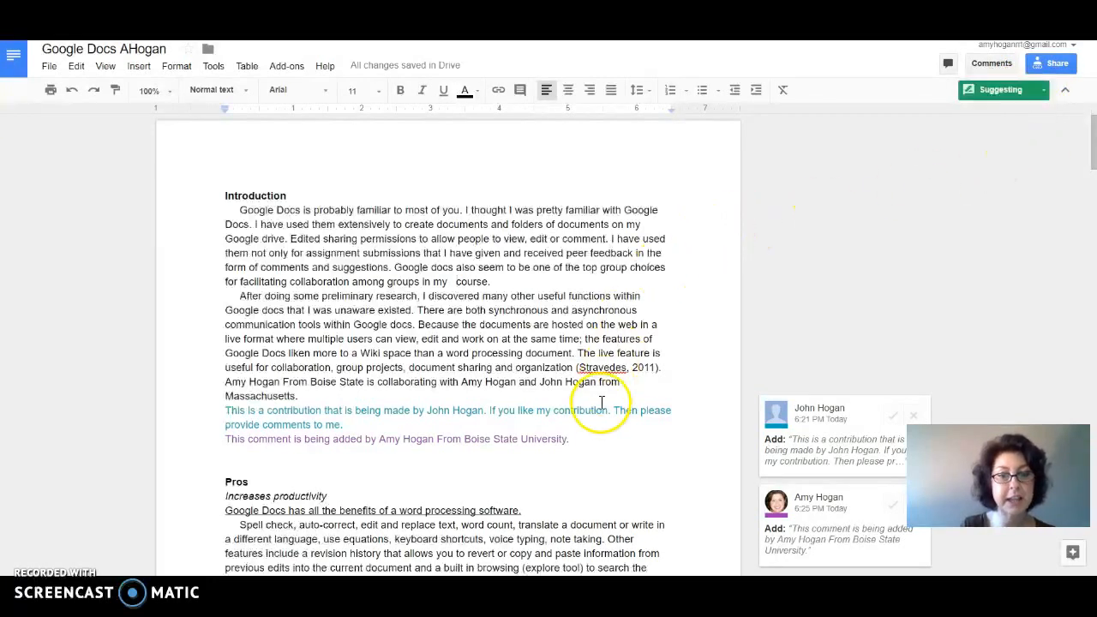
- Suggest a new paragraph reading "A seperate." below the purple comment line, followed by an empty line
left_click(583, 439)
key("Return")
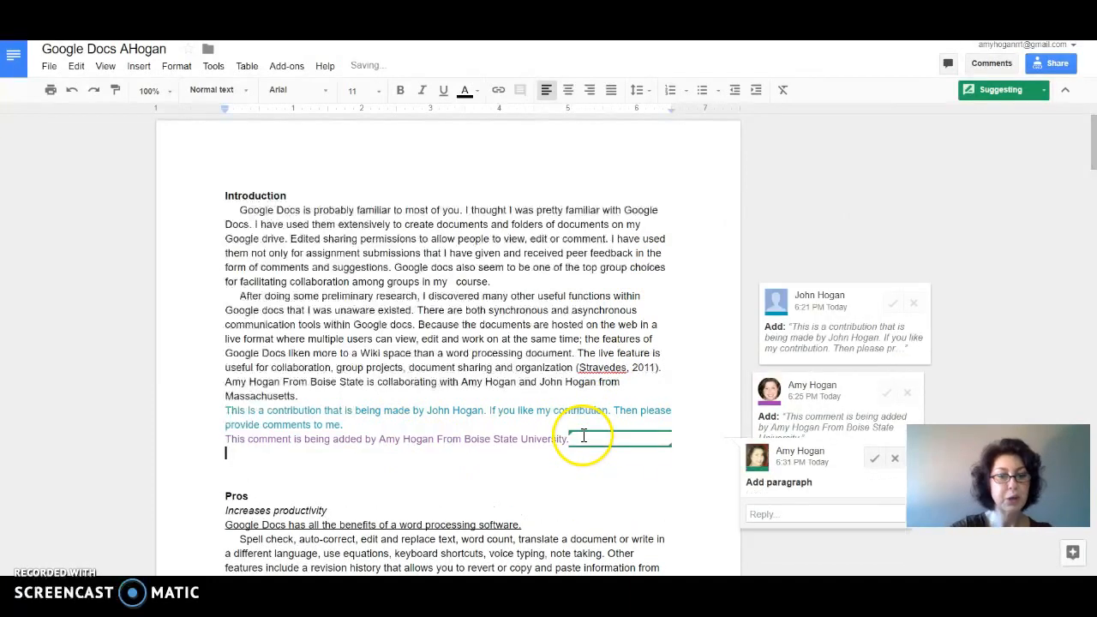
type("A")
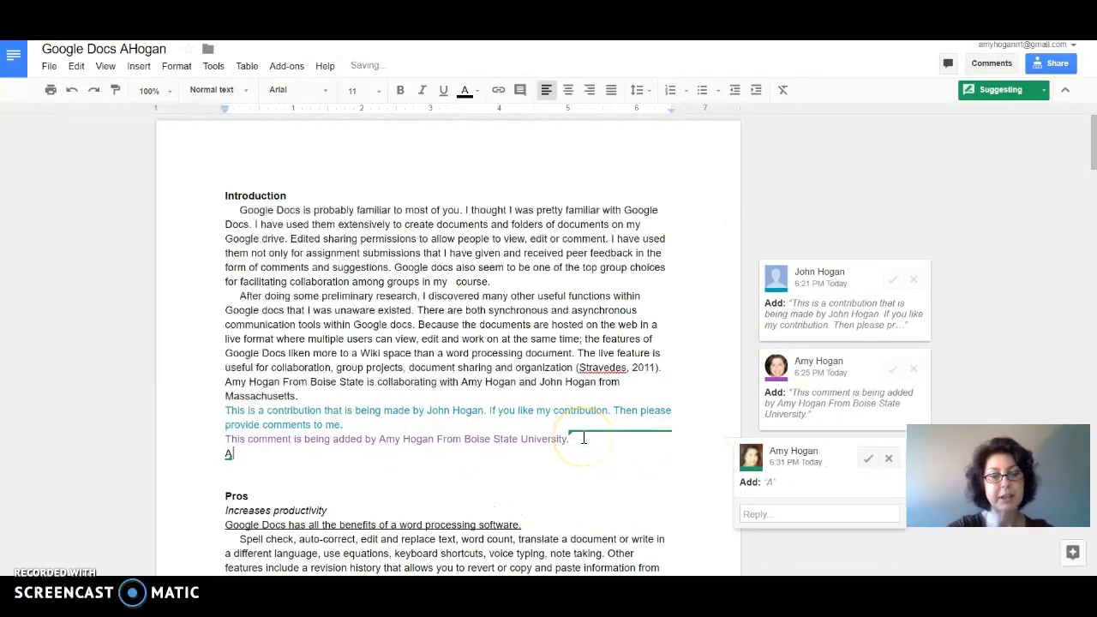
type(" seperate.")
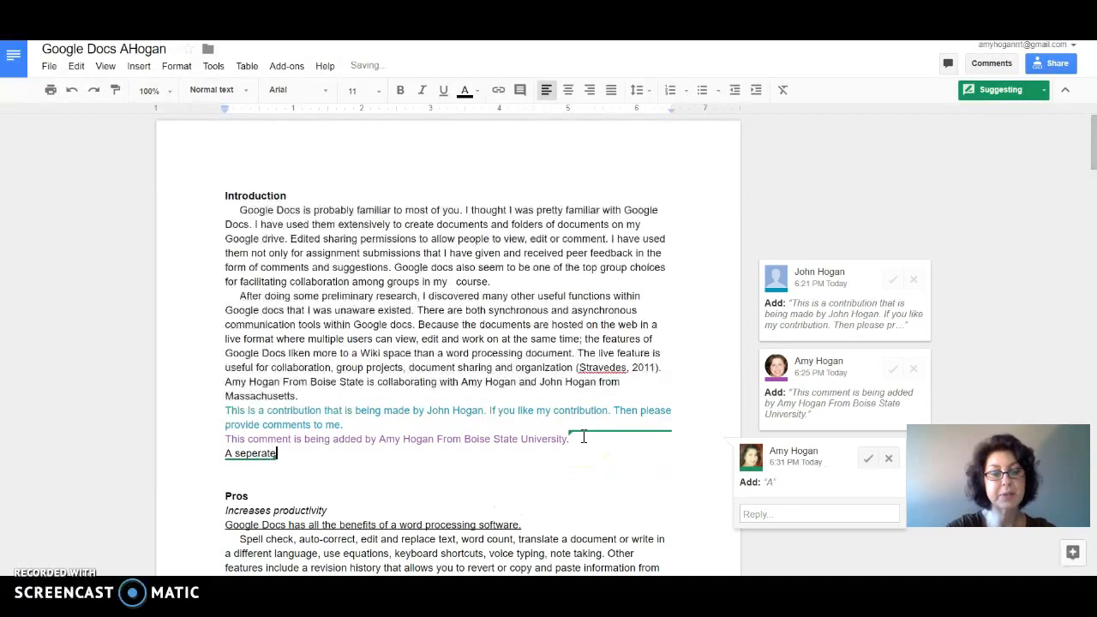
key("Return")
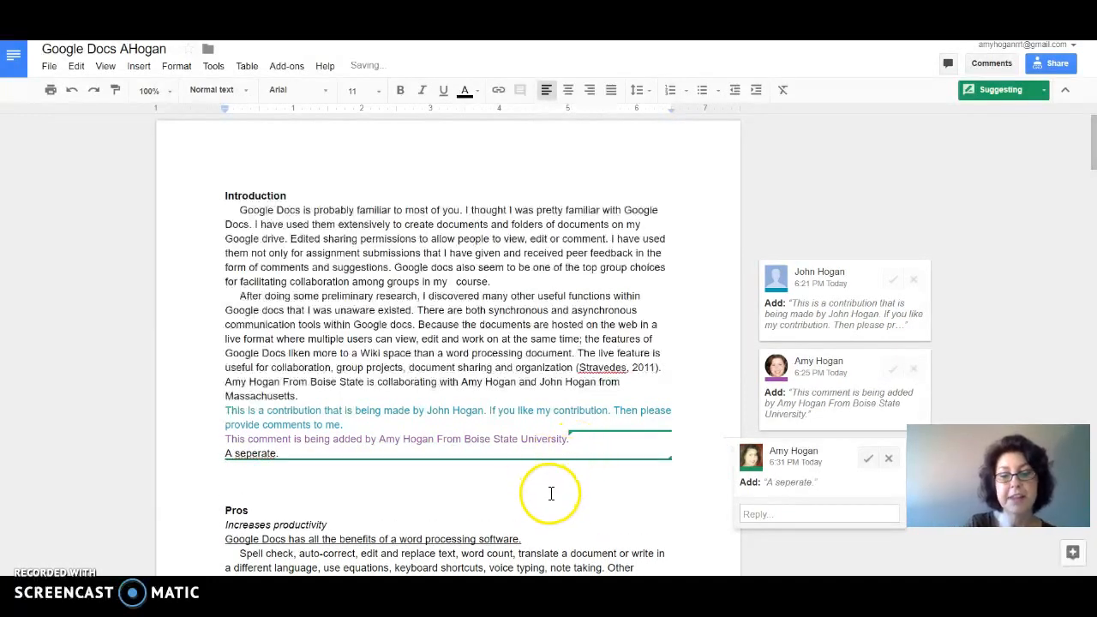
left_click(552, 489)
left_click(292, 460)
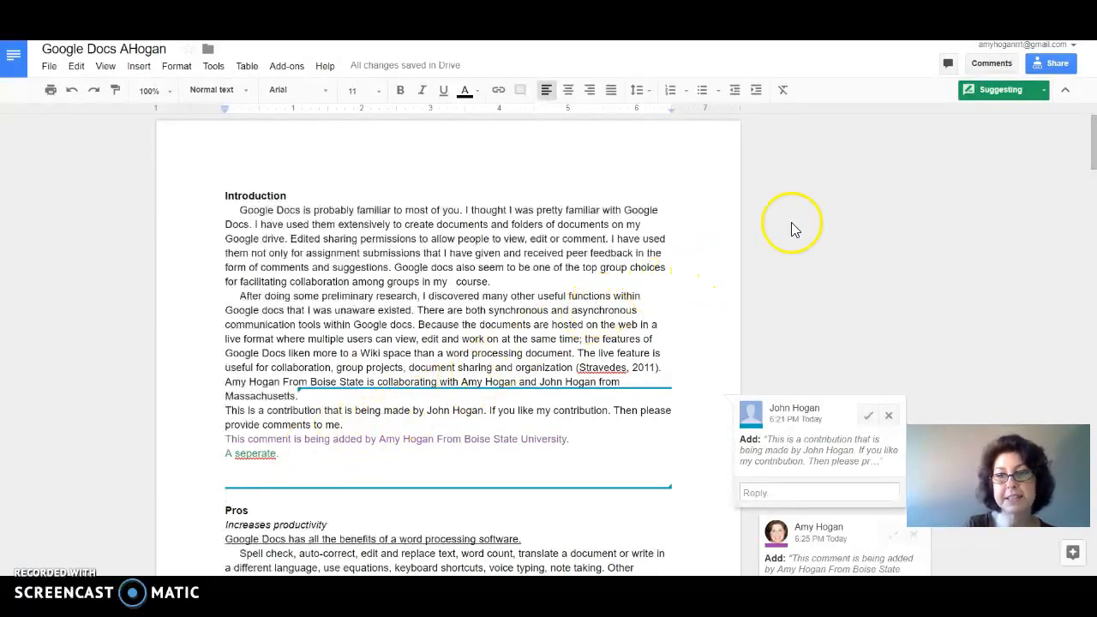
- Review the document's history of comments and suggestions, including accepted and rejected ones, and close it
left_click(990, 68)
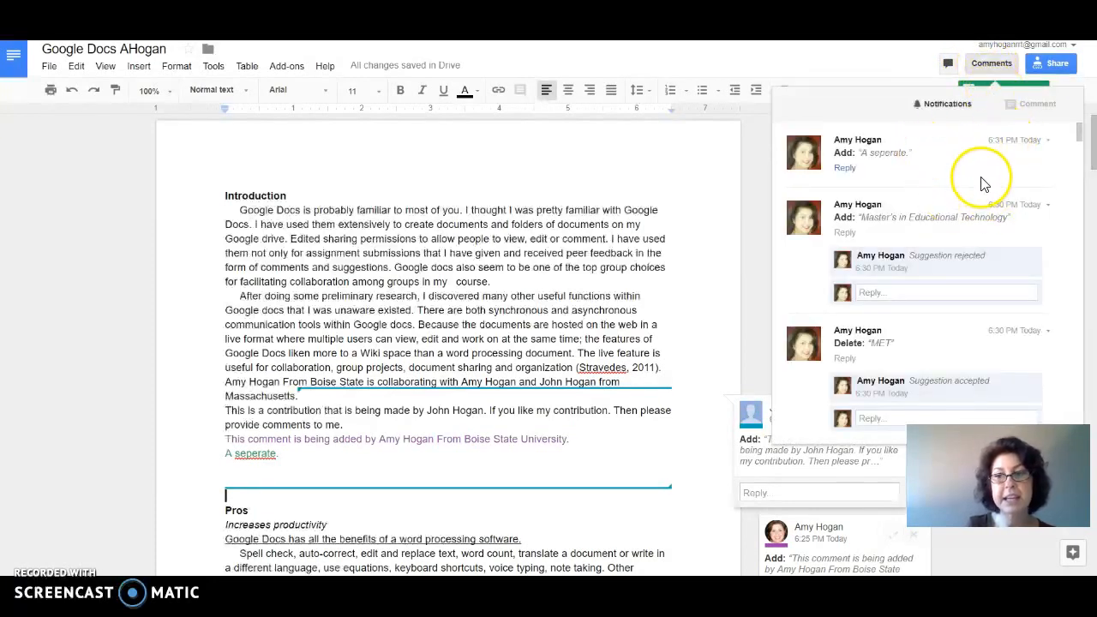
scroll(983, 184, "down", 3)
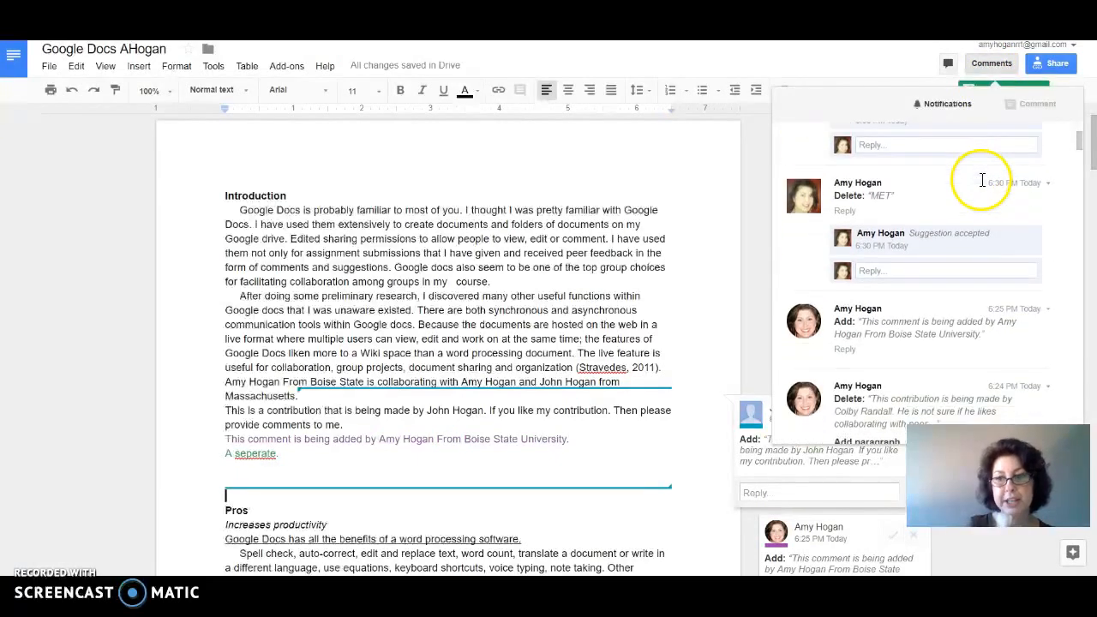
scroll(982, 181, "down", 1)
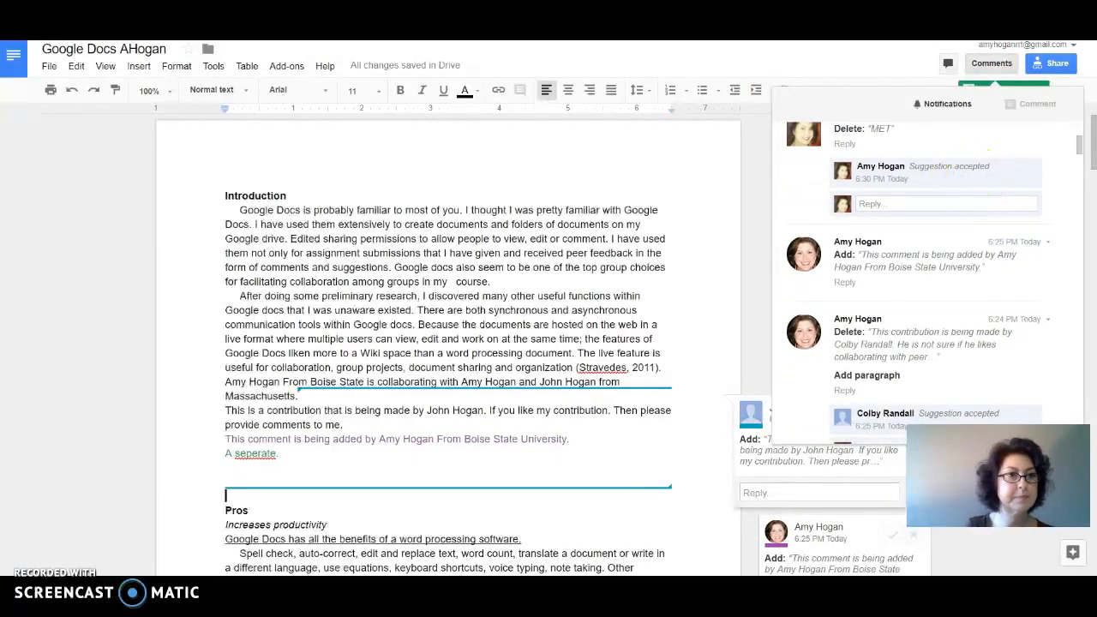
left_click(992, 63)
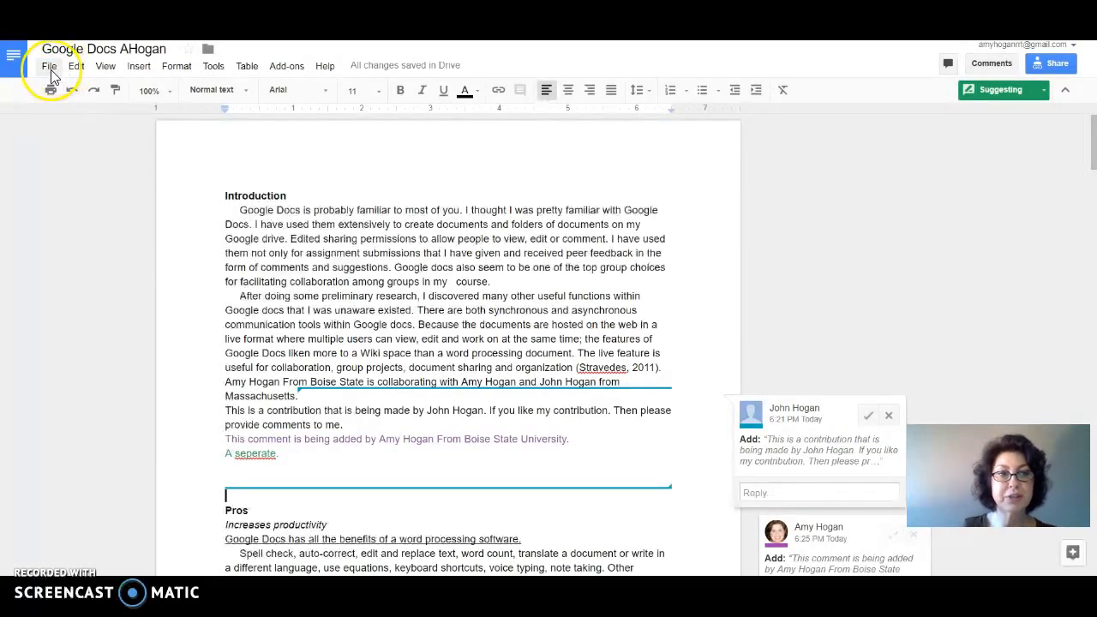
- View the July 21, 8:00 AM version in the revision history and select its paragraph beginning "After doing some preliminary research"
left_click(50, 69)
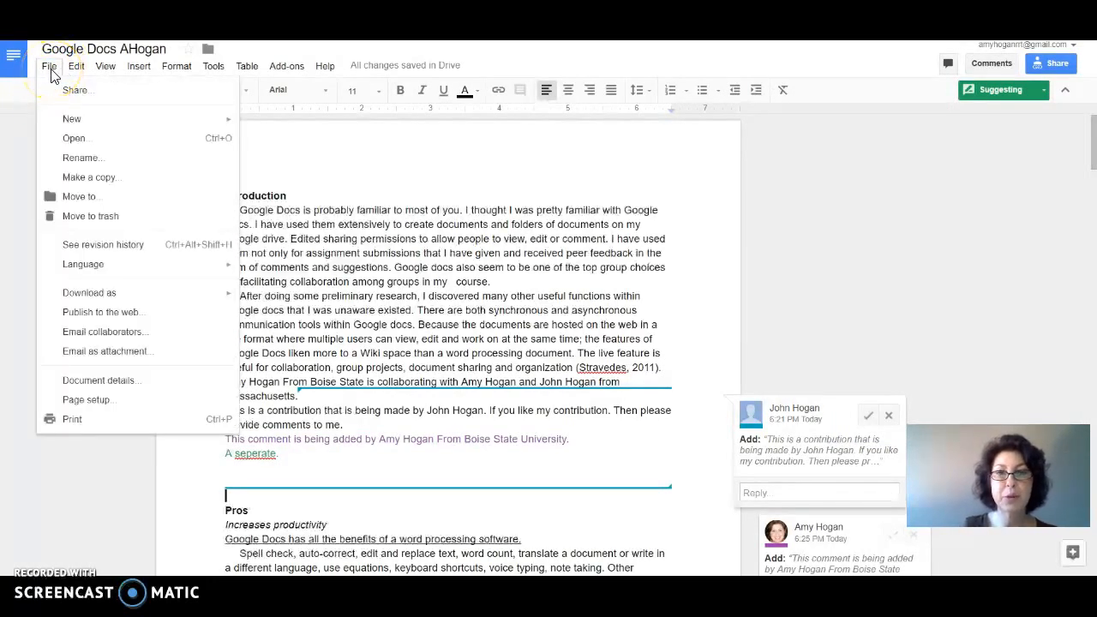
left_click(70, 248)
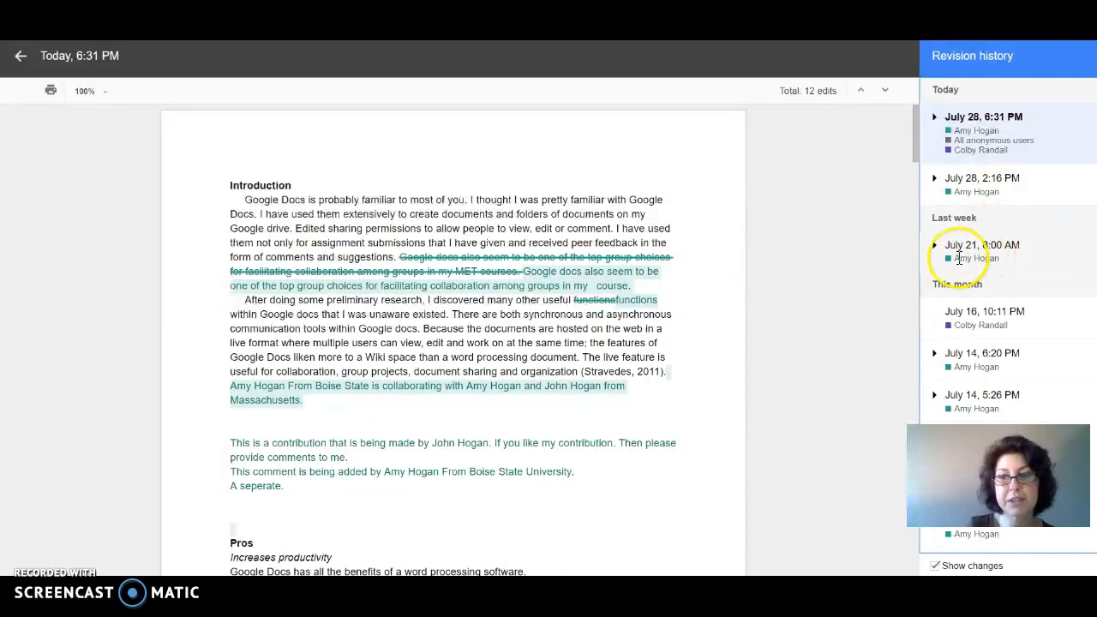
left_click(941, 255)
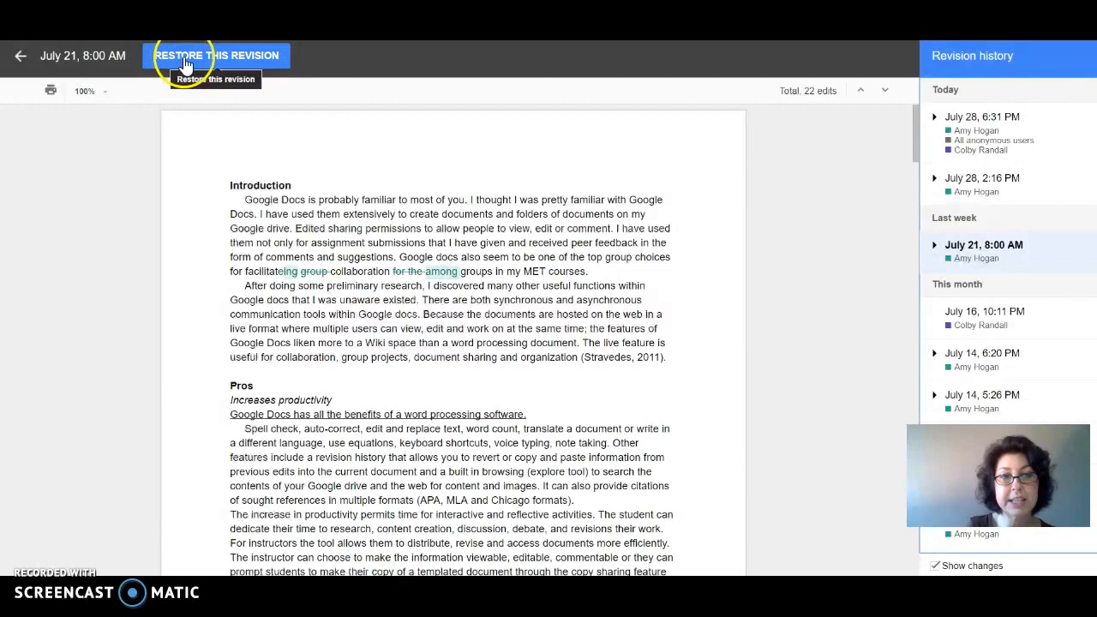
left_click_drag(237, 285, 688, 353)
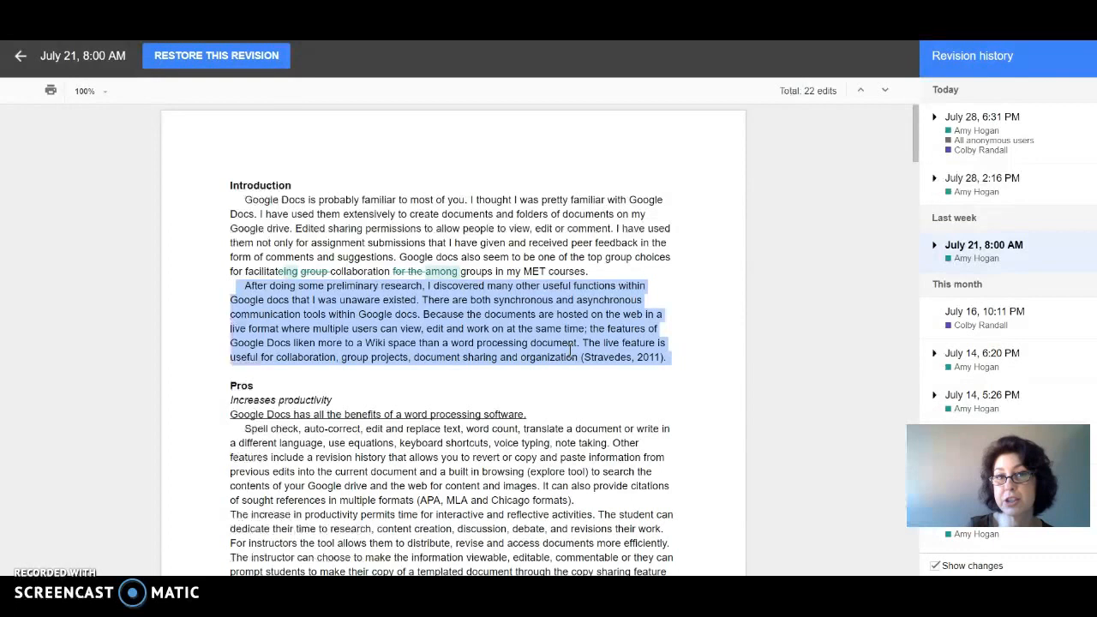
left_click(569, 319)
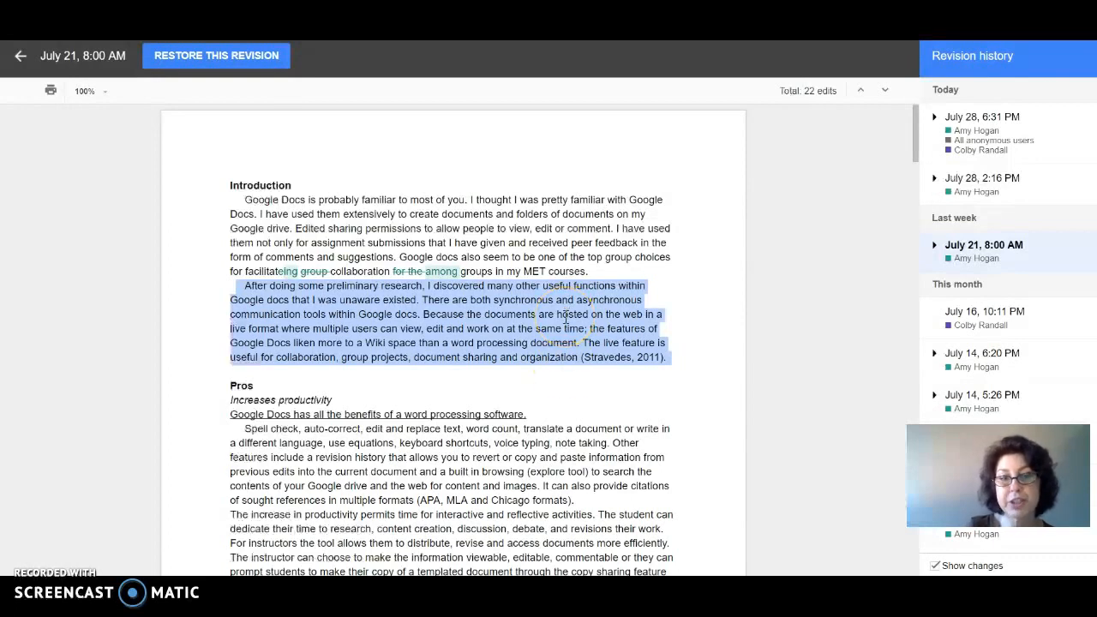
left_click(22, 53)
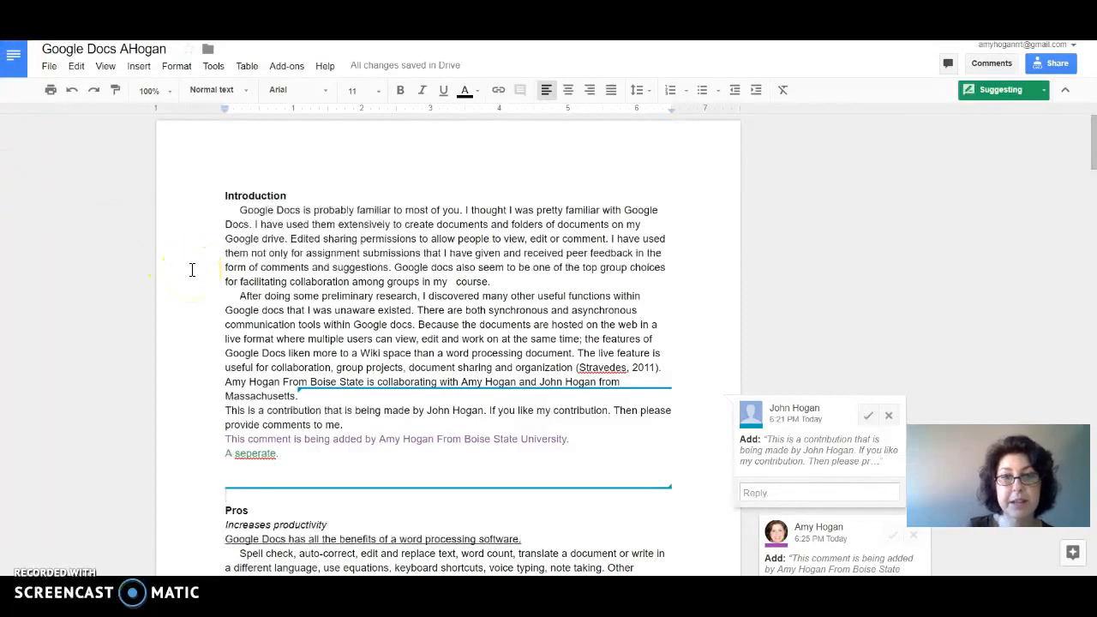
- Paste the clipboard contents on the empty line below "A seperate."
left_click(229, 473)
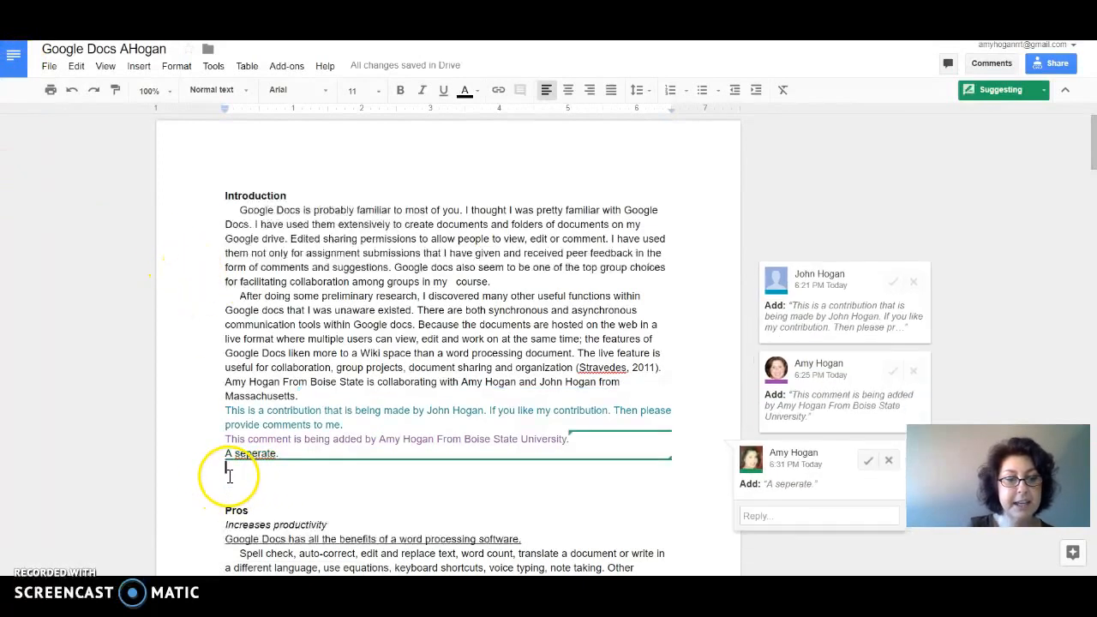
right_click(228, 476)
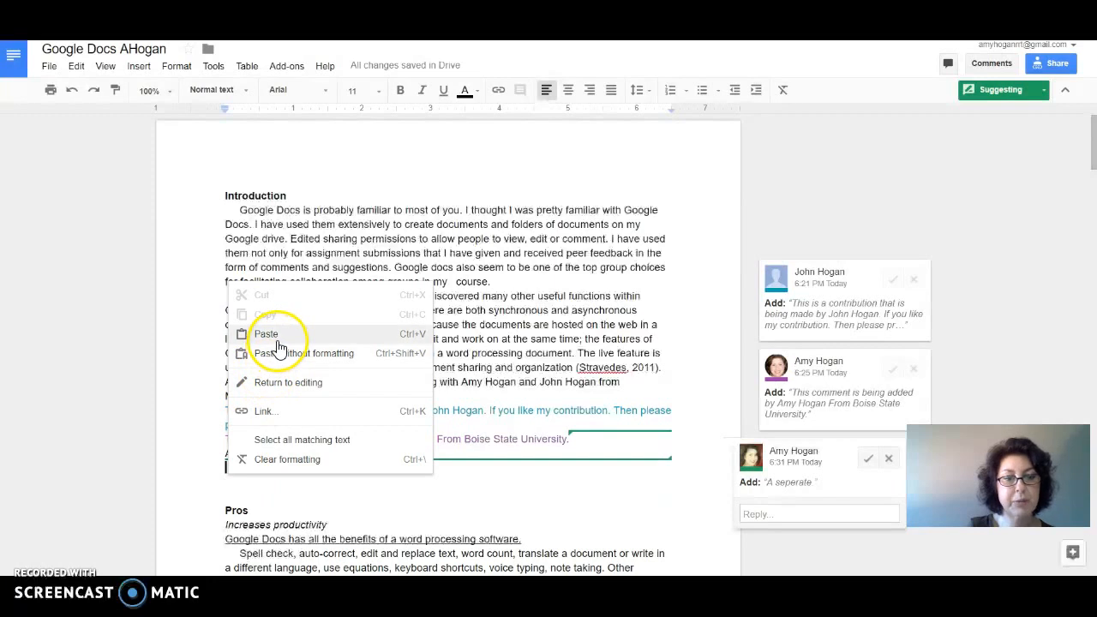
left_click(279, 346)
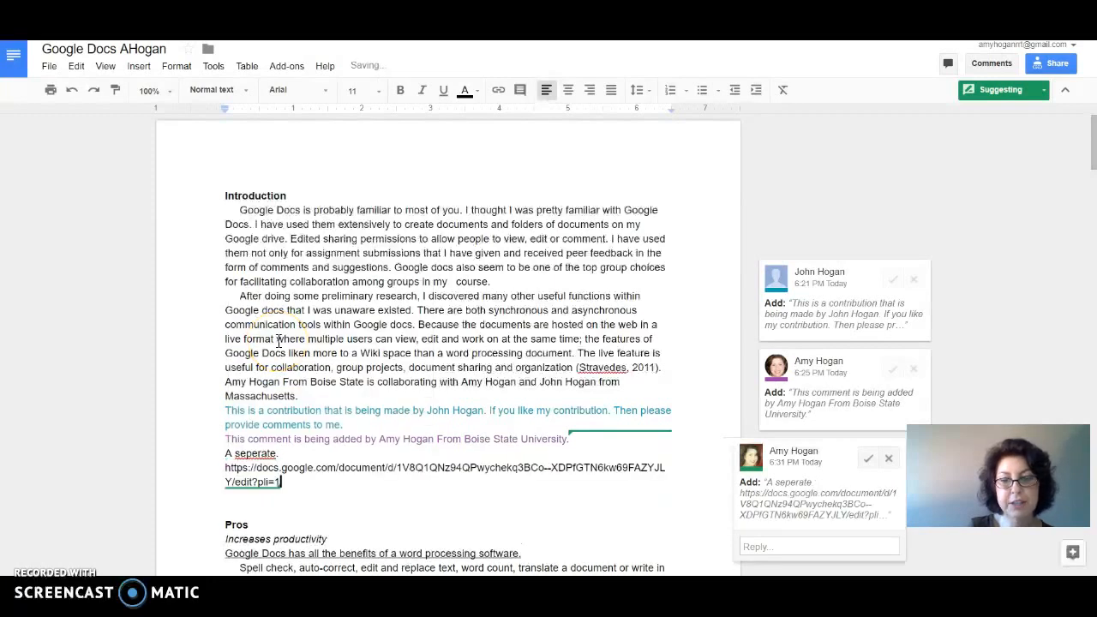
- Add a comment reading "comment through insert menu" to the pasted document link below "A seperate."
left_click_drag(289, 484, 219, 471)
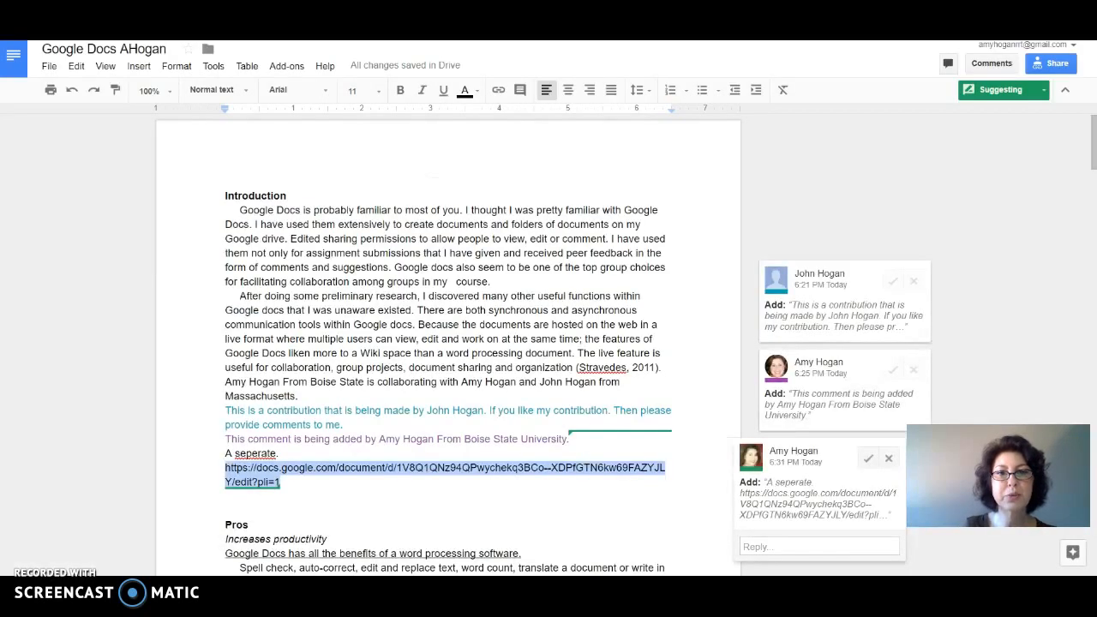
left_click(139, 66)
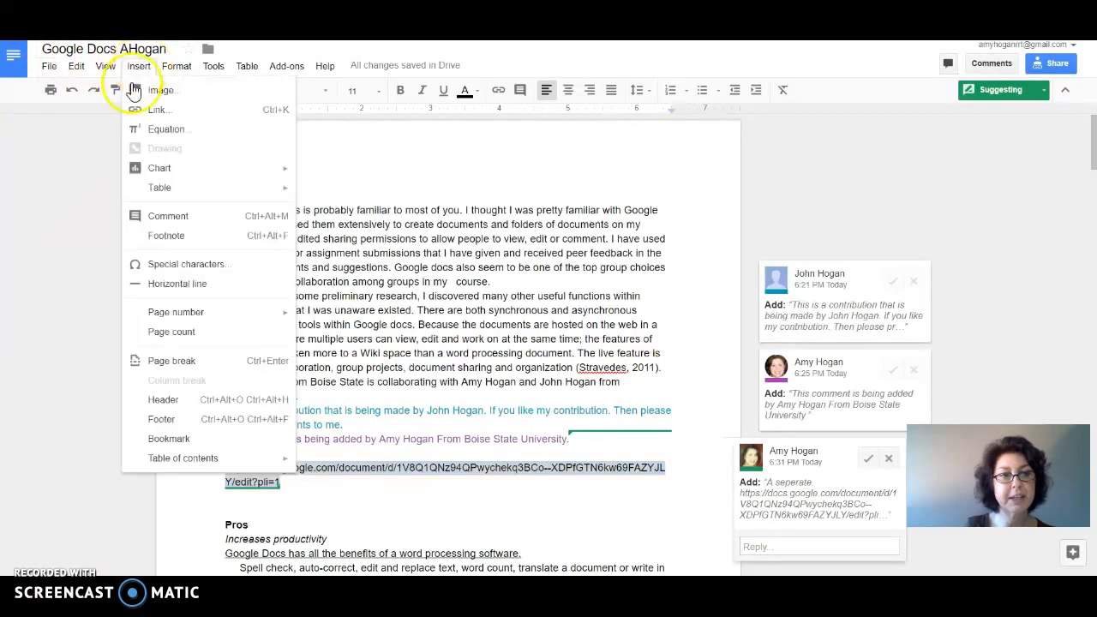
left_click(144, 216)
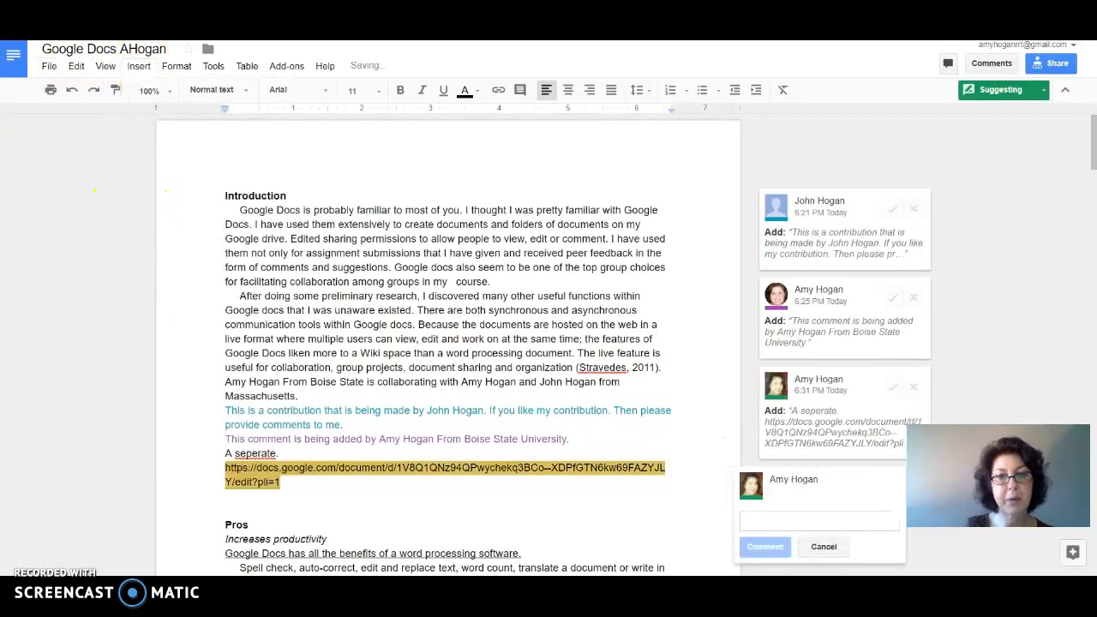
type("comme")
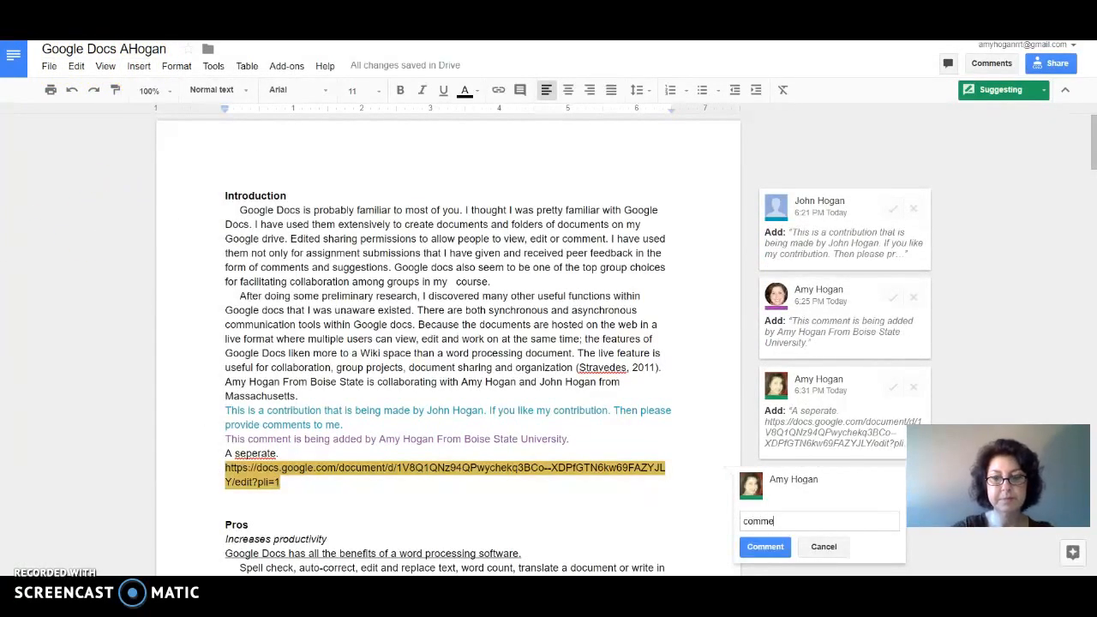
type("nt through in")
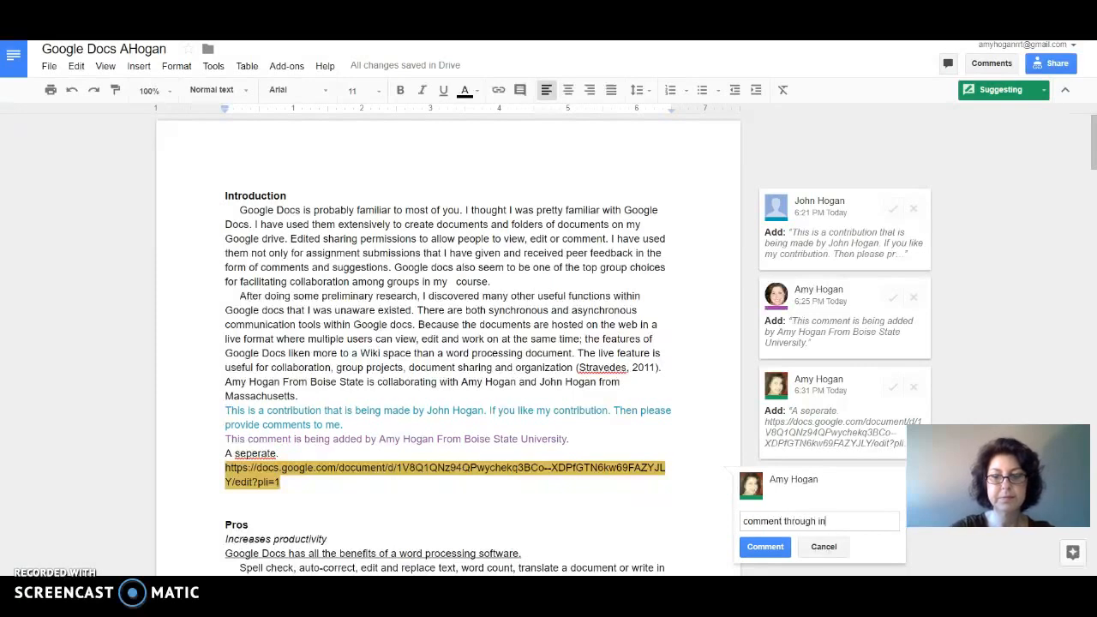
type("sert menu")
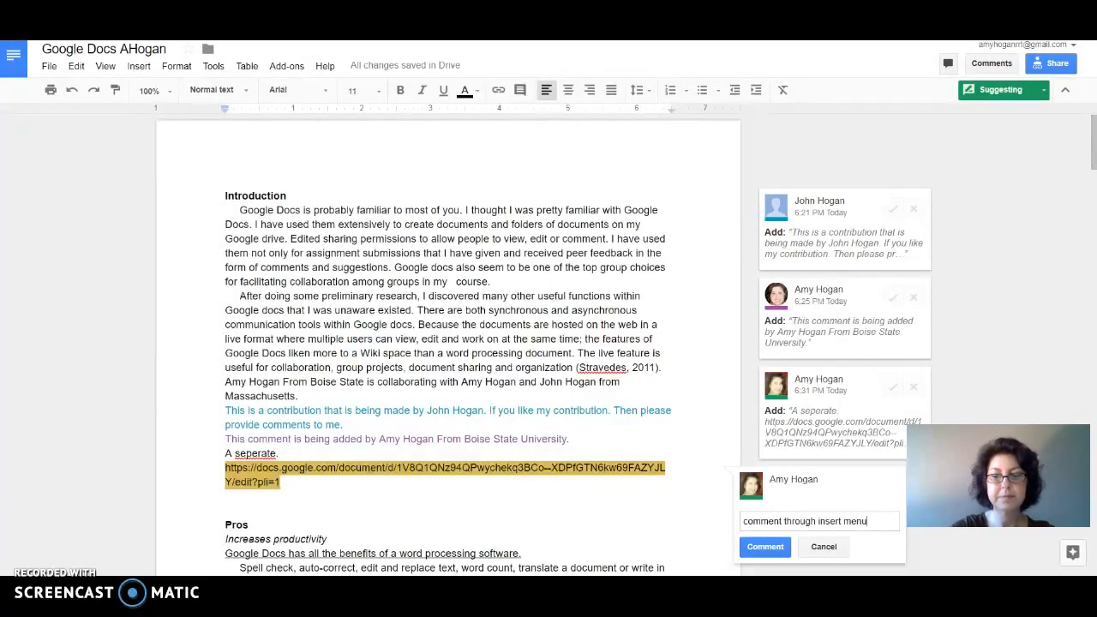
left_click(766, 547)
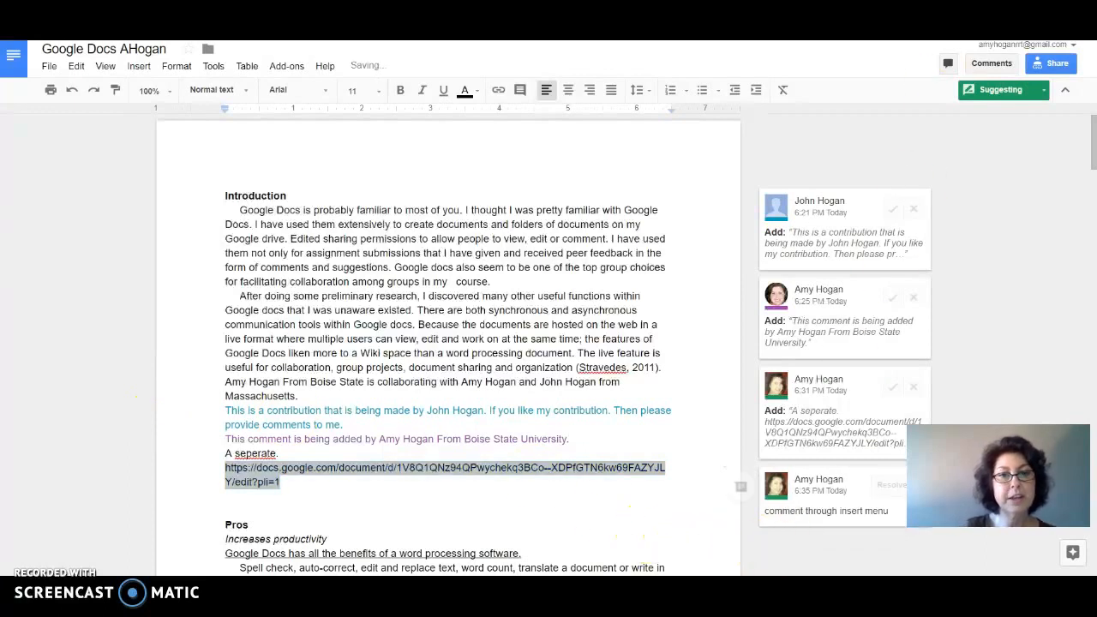
- Add a second comment reading "Icon comment" to the same document link and deselect the link
left_click(521, 93)
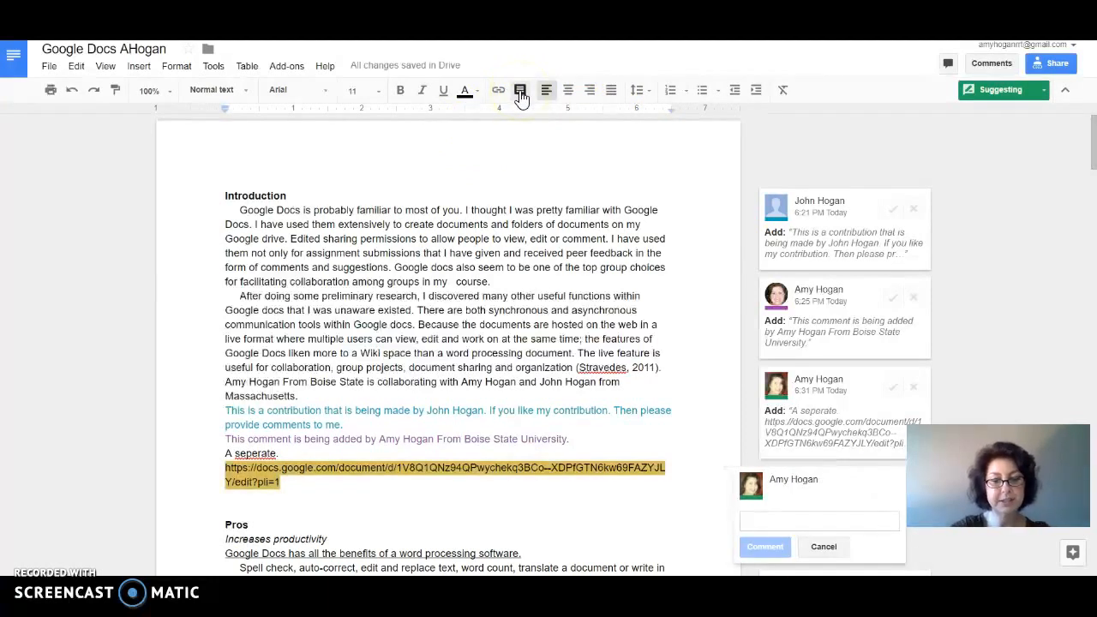
type("Icon comment")
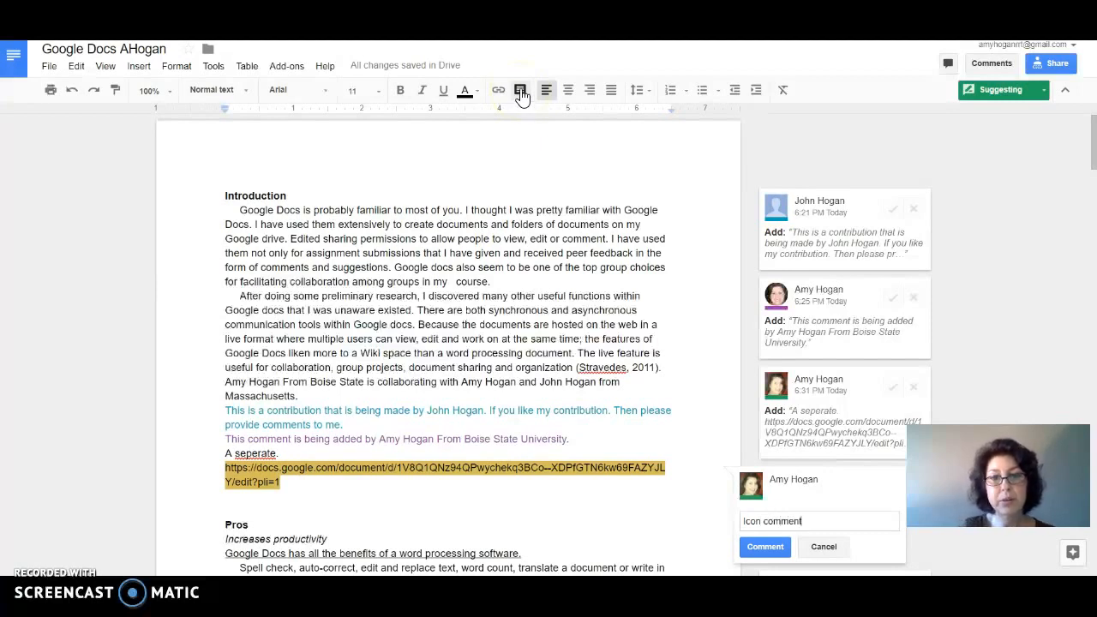
left_click(772, 547)
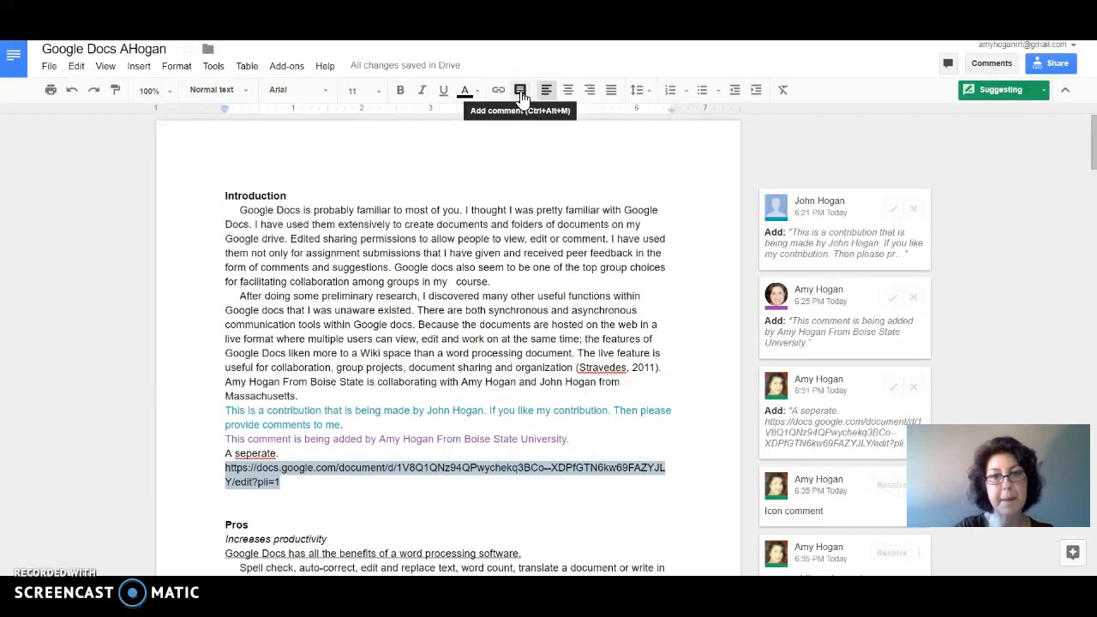
left_click(625, 210)
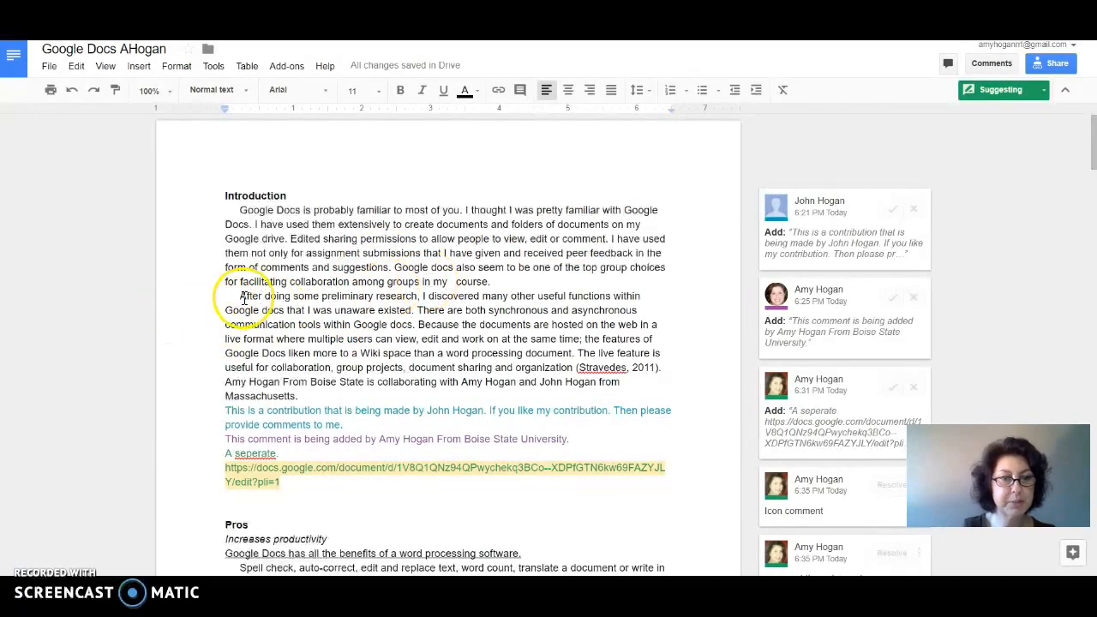
- Start a comment on the sentence beginning "After doing some preliminary research" and mention the collaborator by their Gmail address
left_click_drag(241, 296, 412, 315)
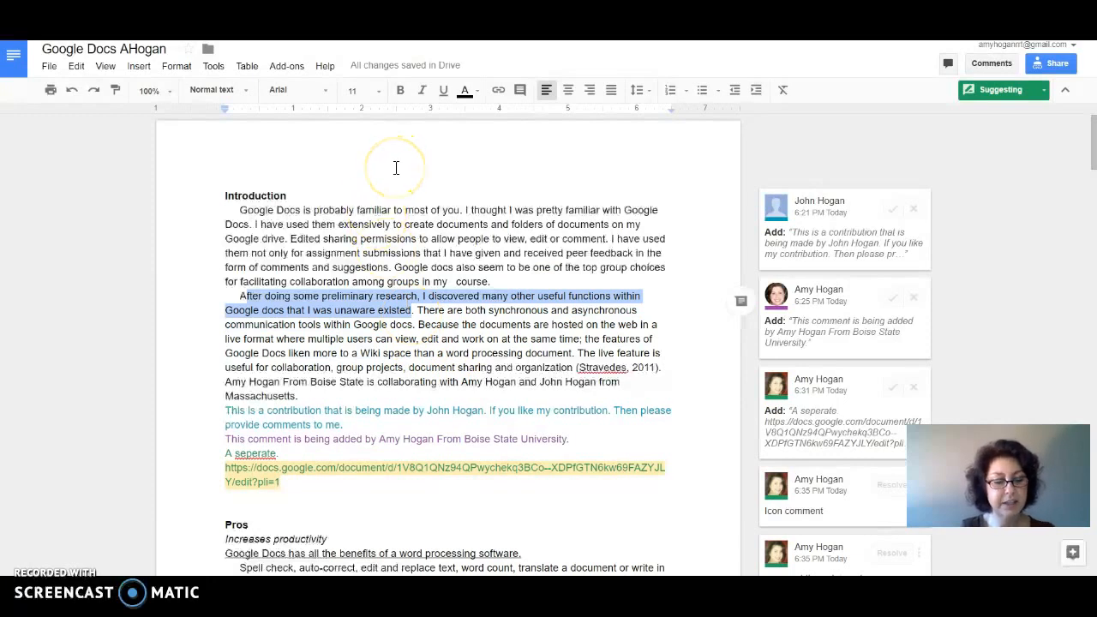
key("ctrl+alt+m")
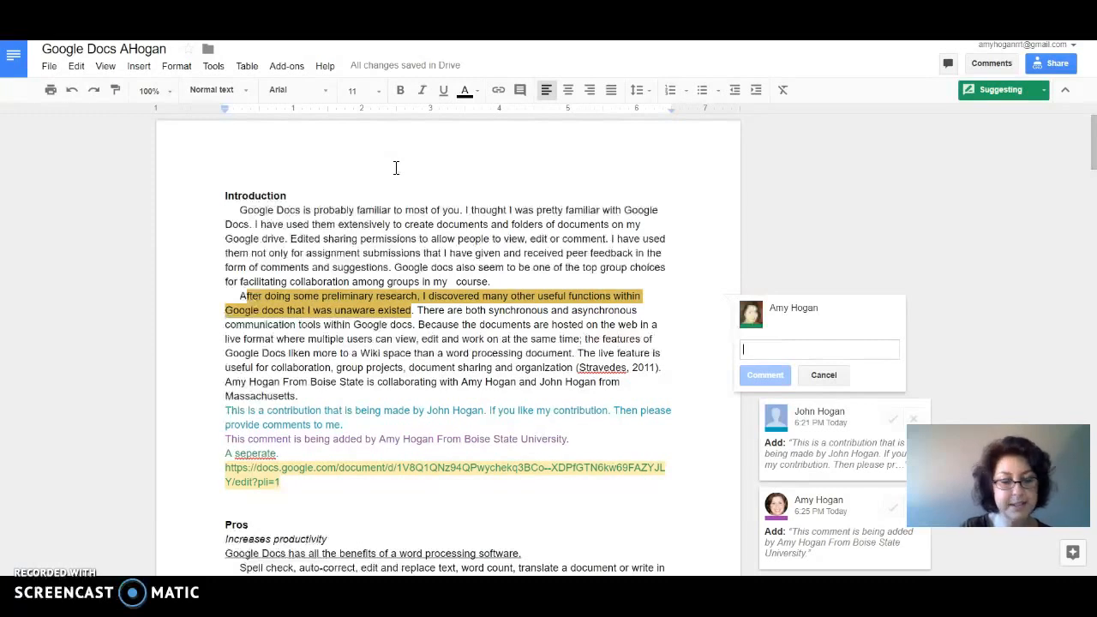
type("+")
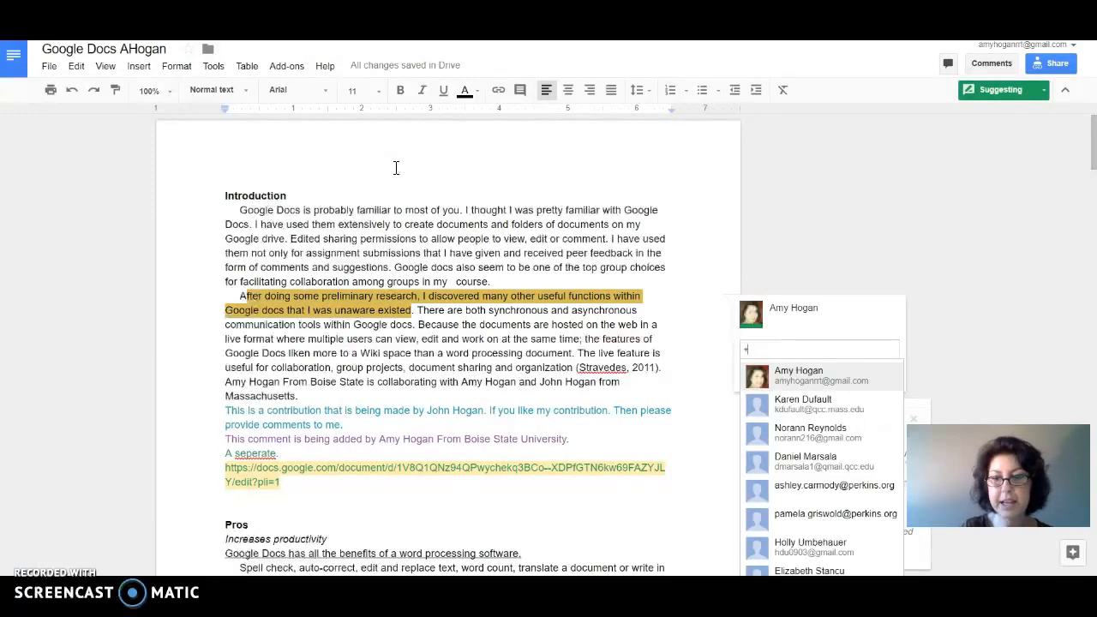
type("john")
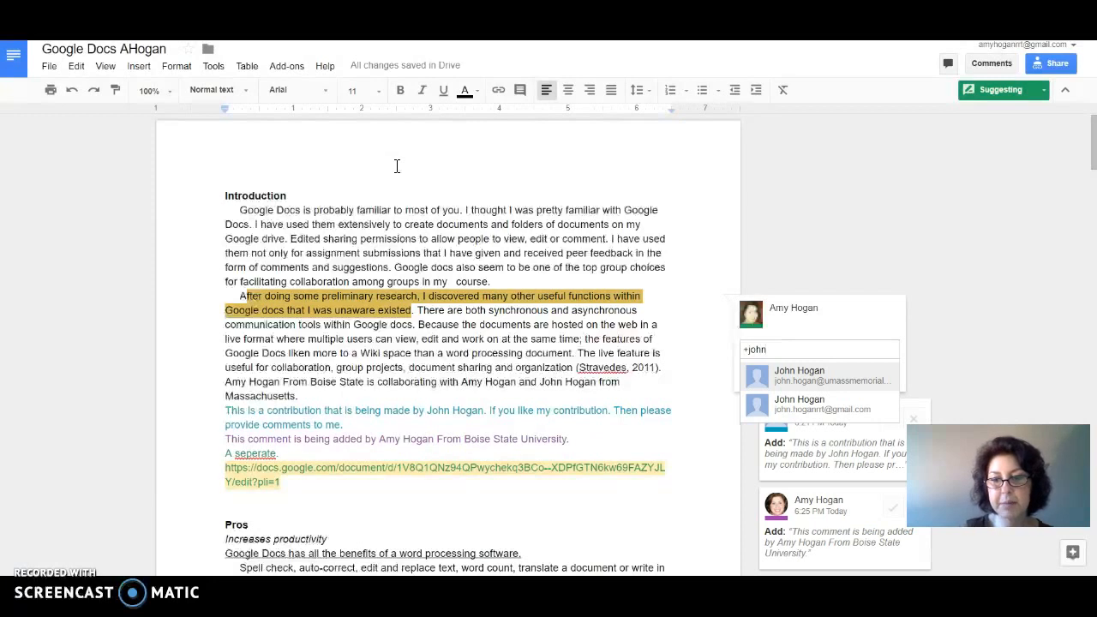
left_click(799, 407)
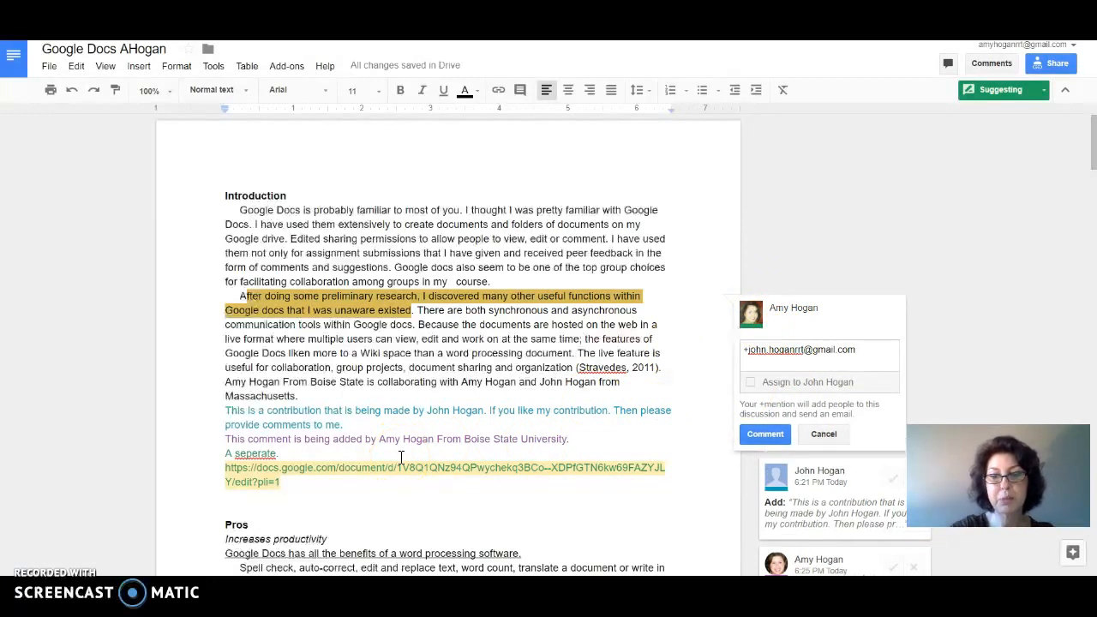
- Write the collaborator's first name and "could please explore this and add it to your group's document", assign the comment to them and post it
type("John")
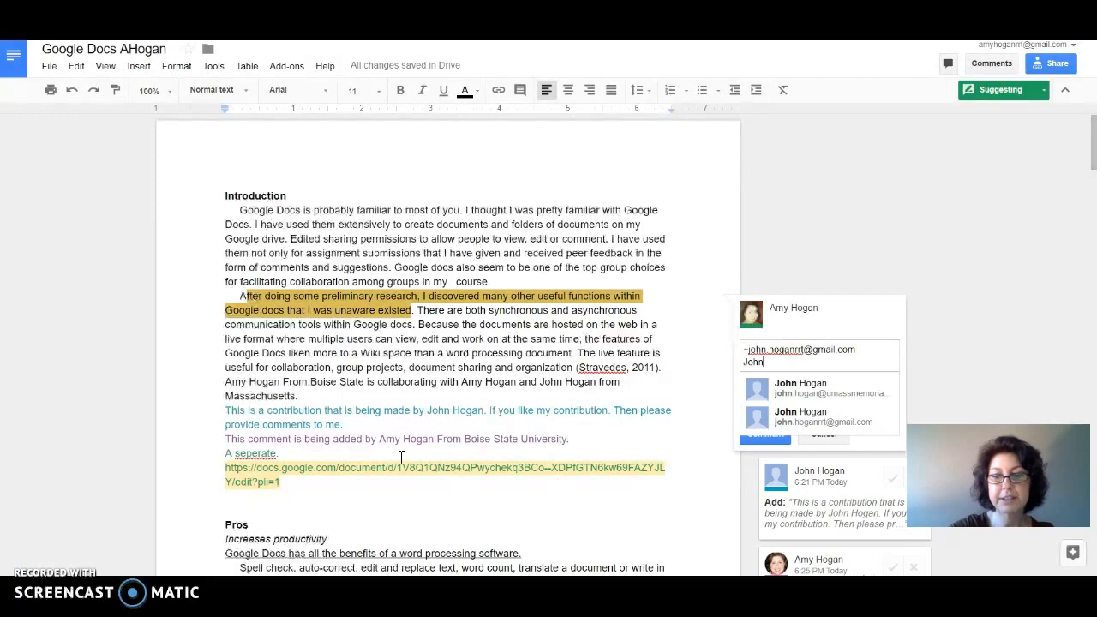
type(" could plea")
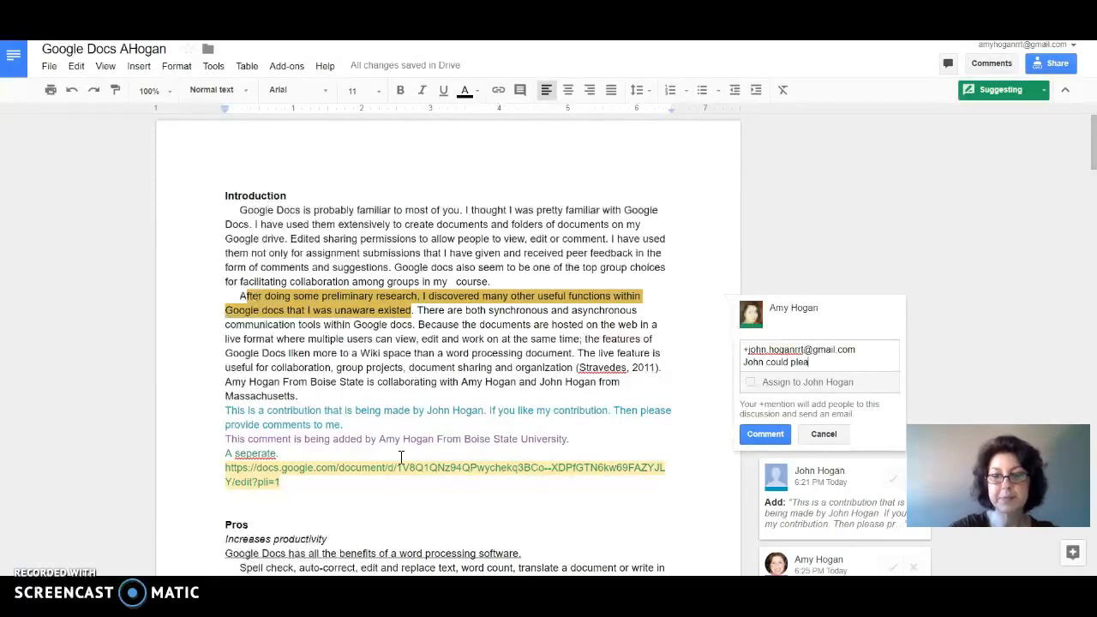
type("se explore")
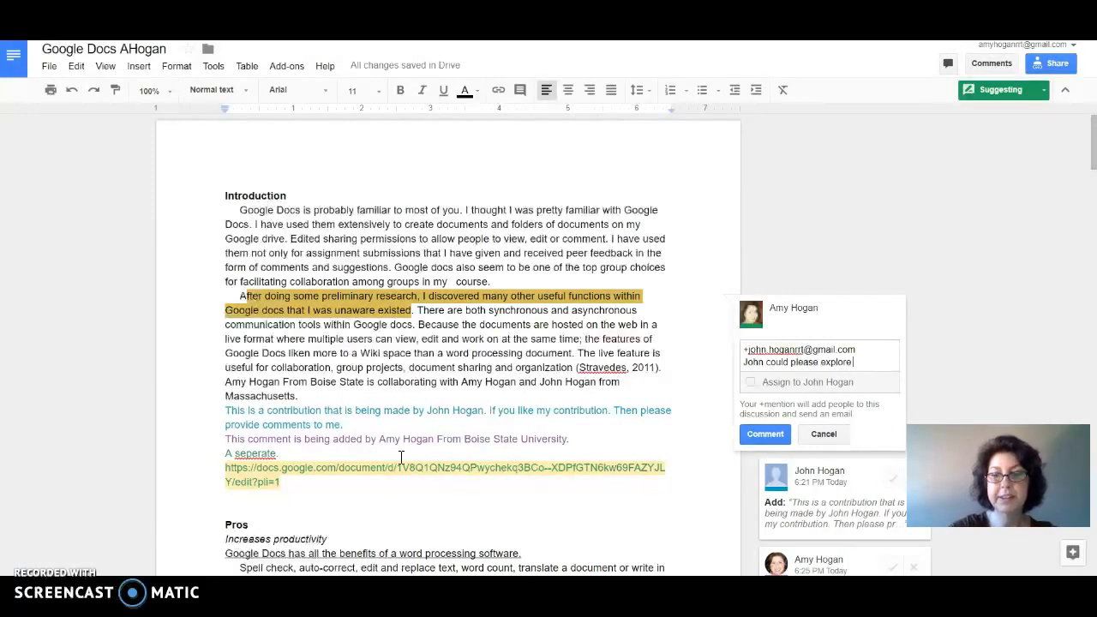
type(" this and adde")
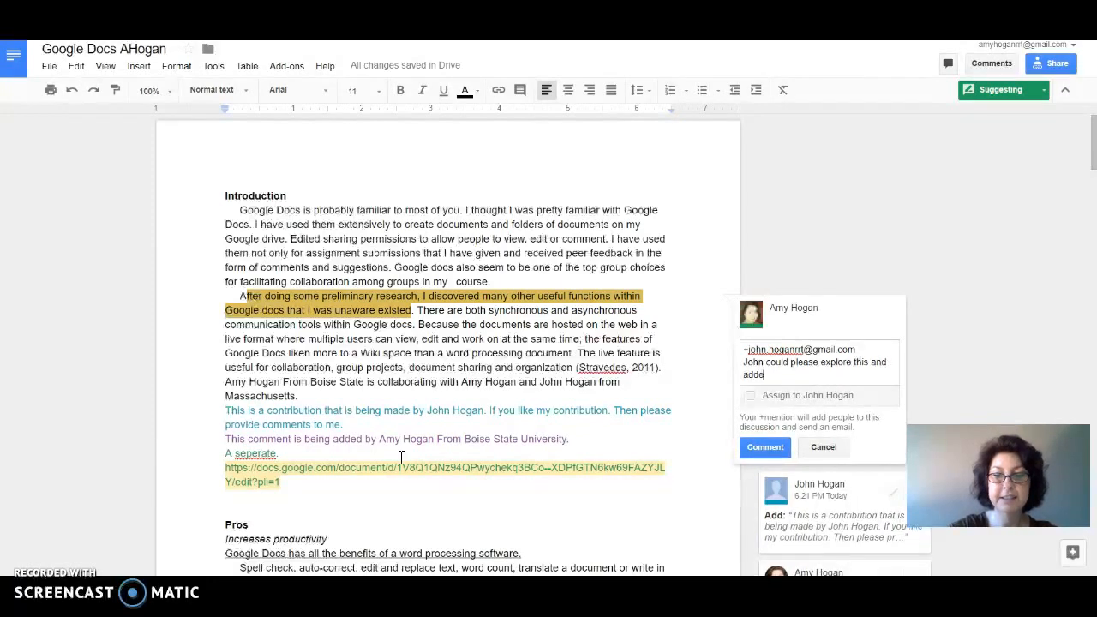
key("BackSpace")
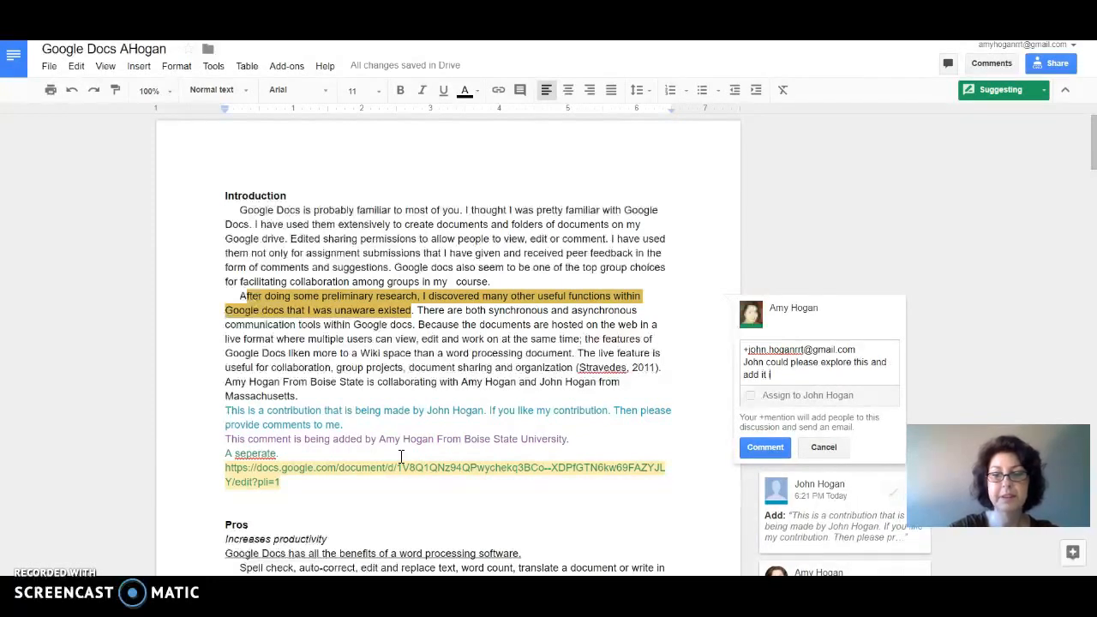
type("it to")
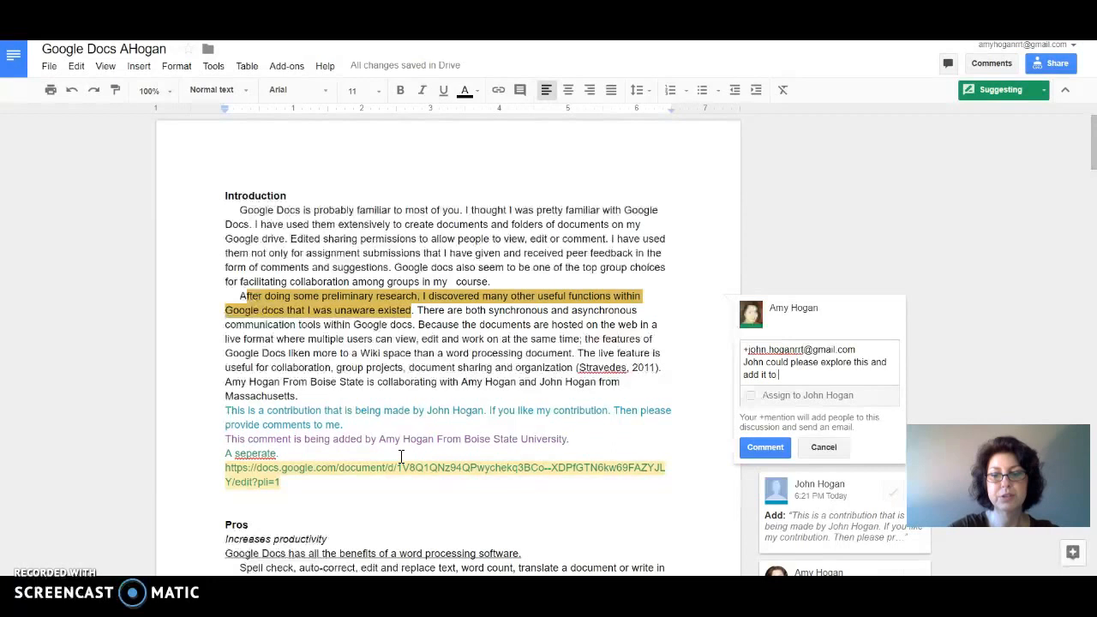
type(" your group")
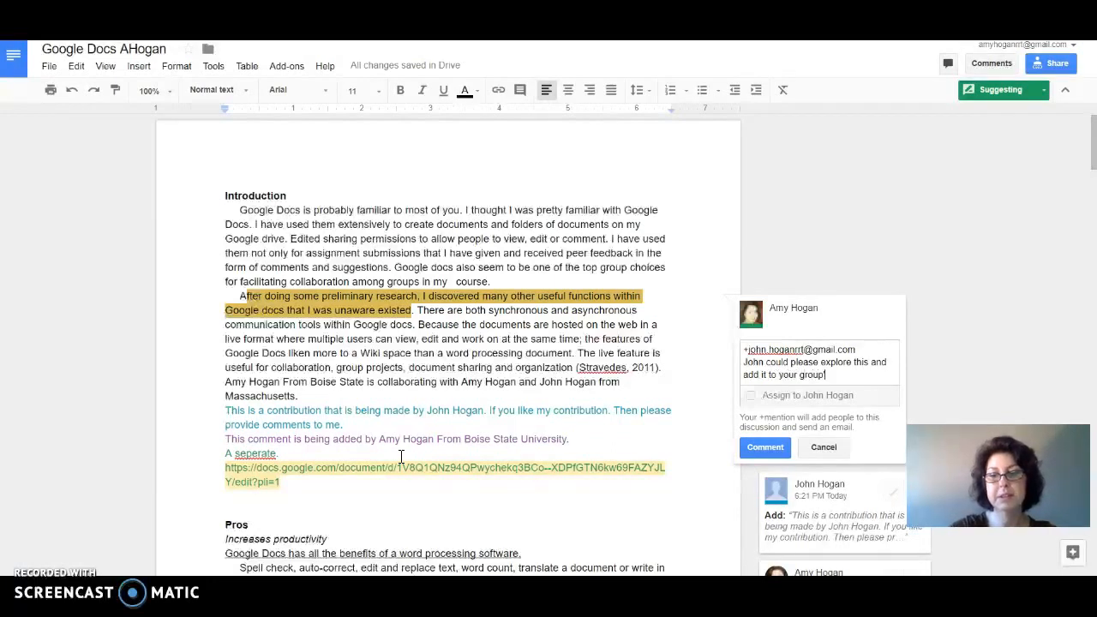
type("'s document")
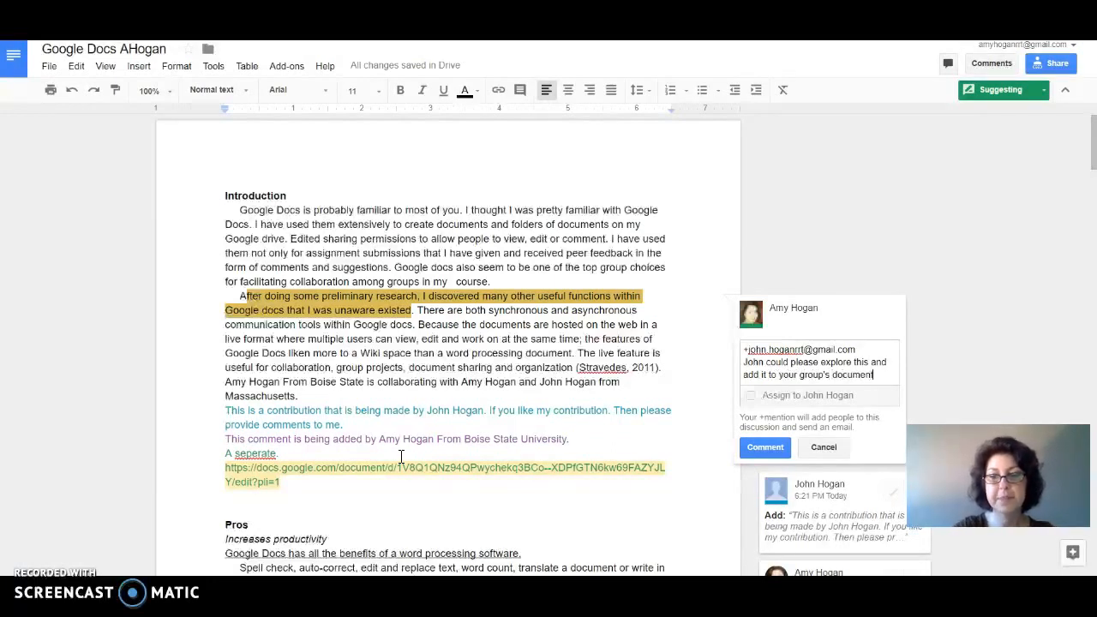
left_click(751, 395)
left_click(766, 450)
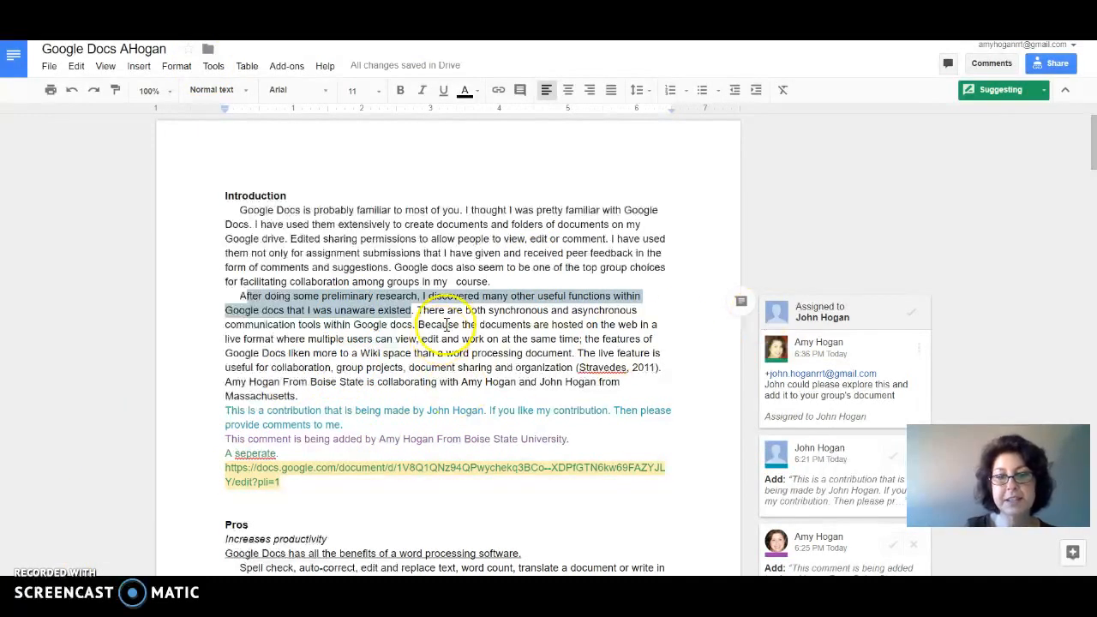
- Mark the comment assigned to the collaborator as done and deselect the sentence
left_click(913, 312)
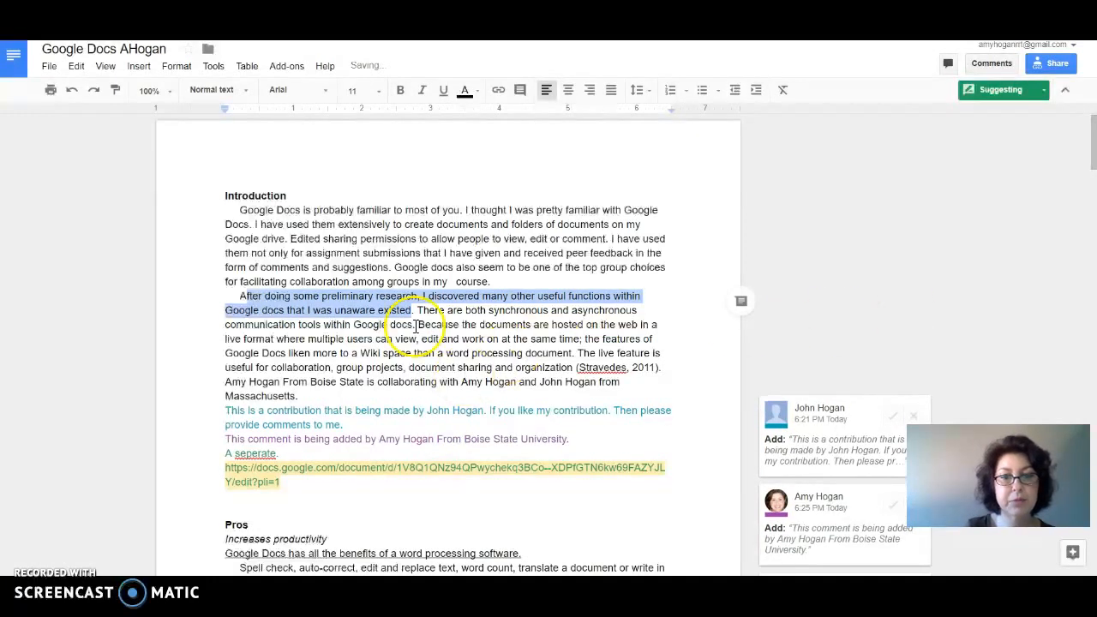
left_click(590, 253)
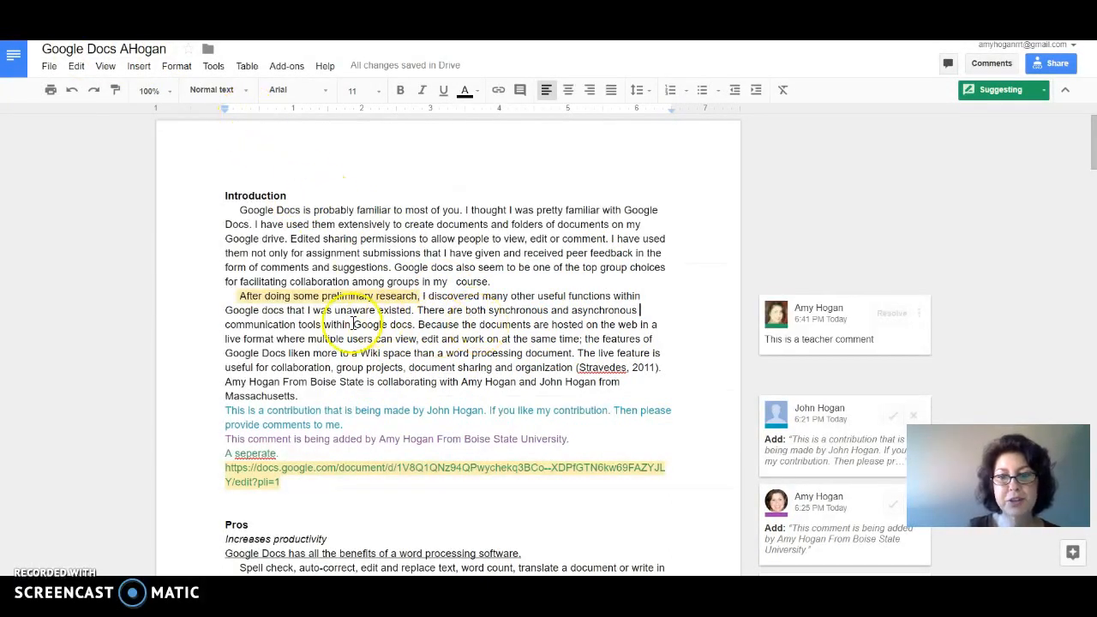
- Reply to the comment "This is a teacher comment" with "Thank you, I will have that done by thursday"
left_click(827, 349)
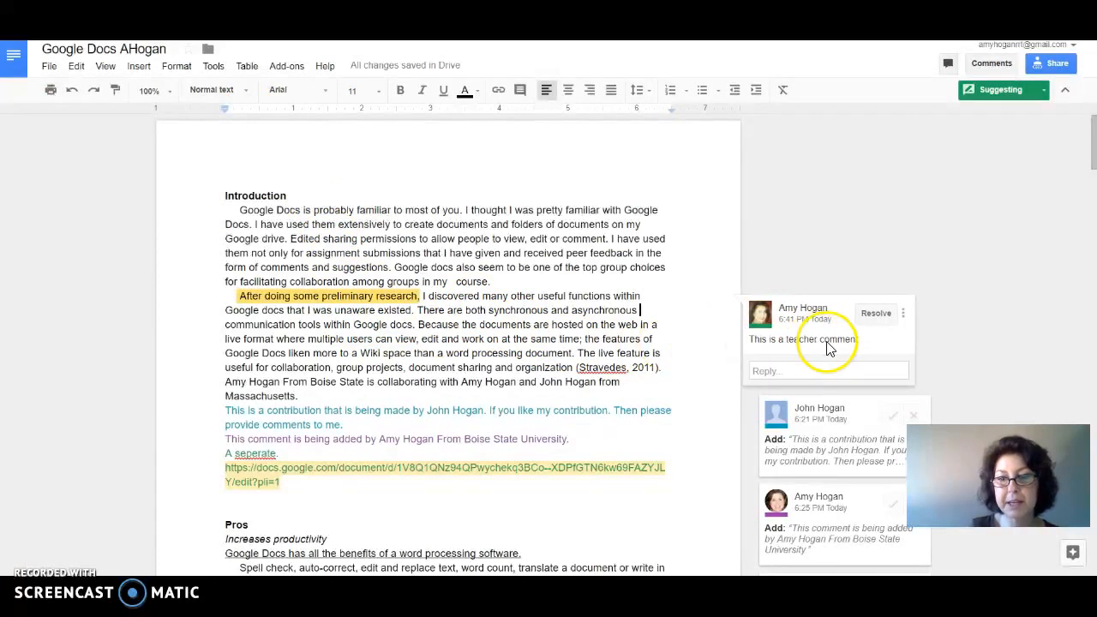
left_click(776, 369)
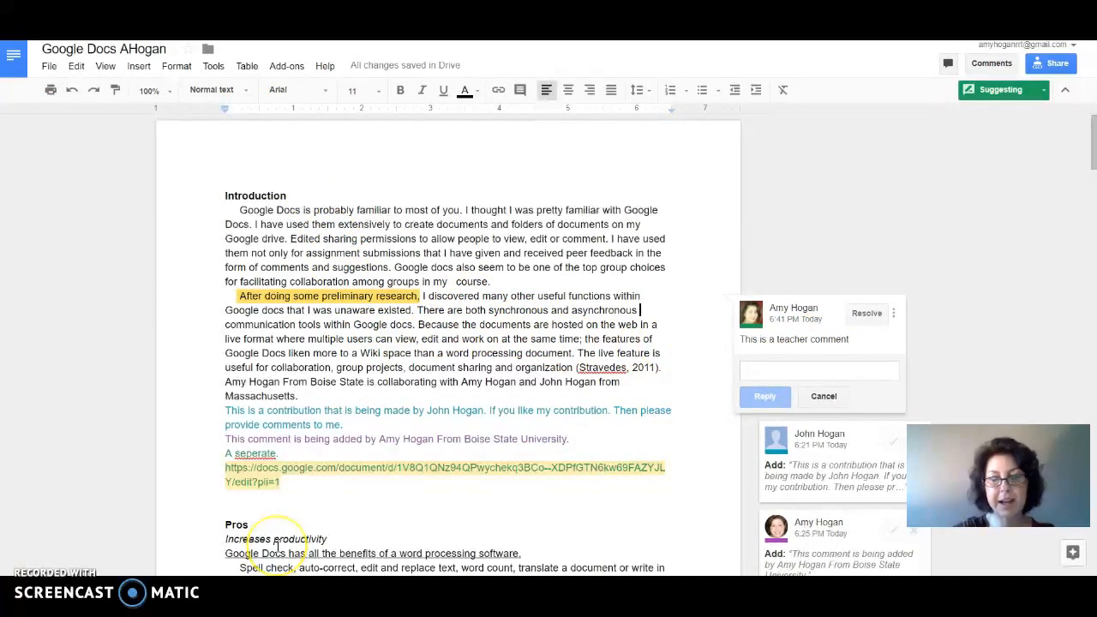
type("Thank y")
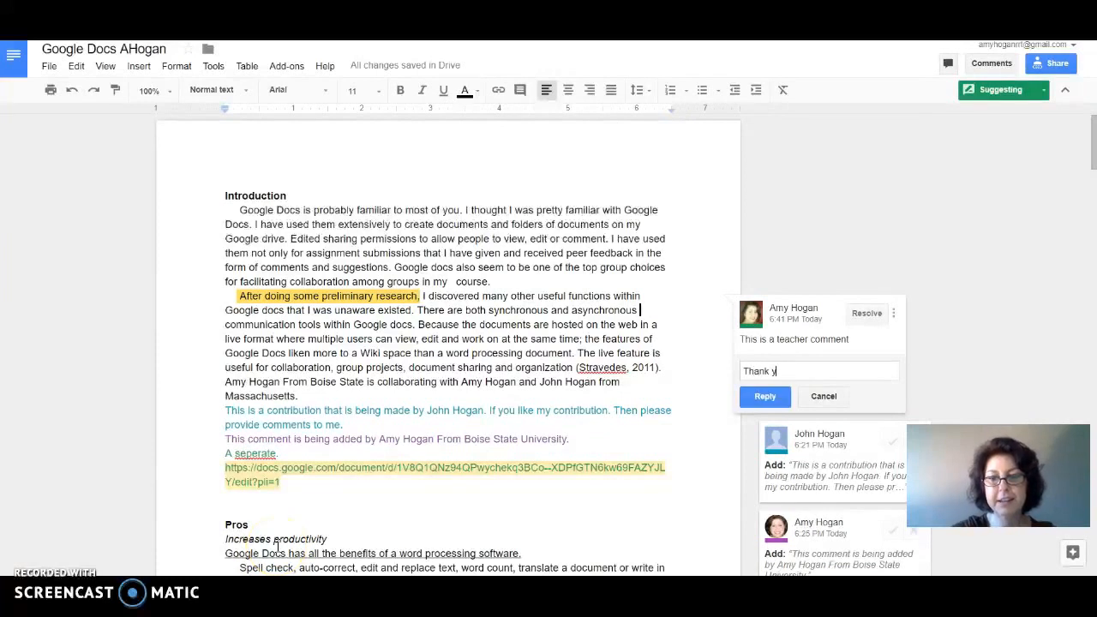
type("ou  I")
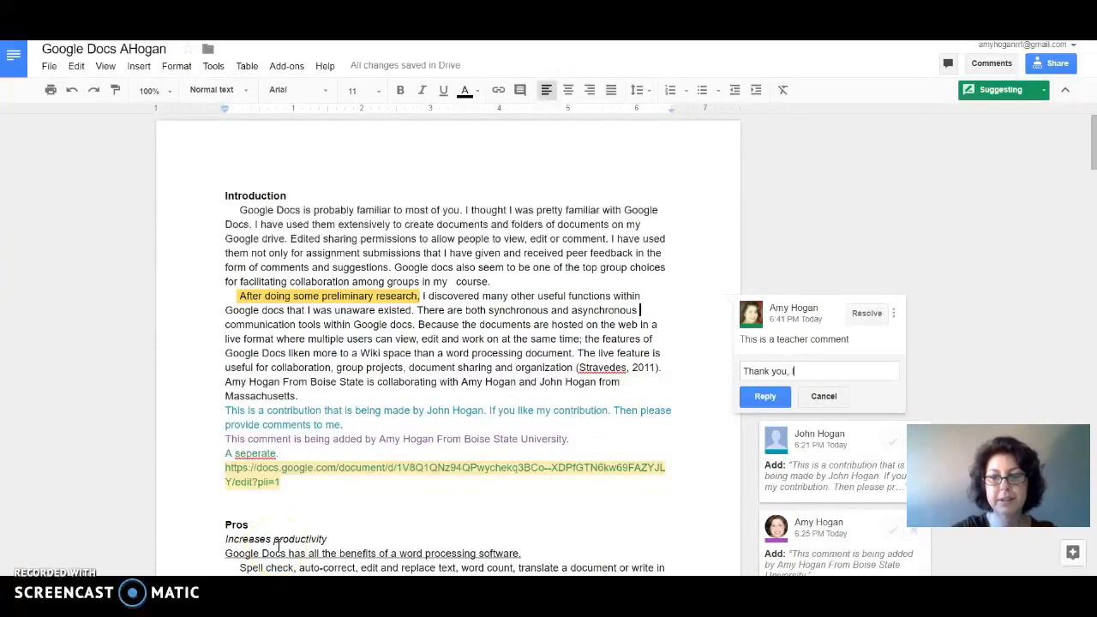
type(" will have that")
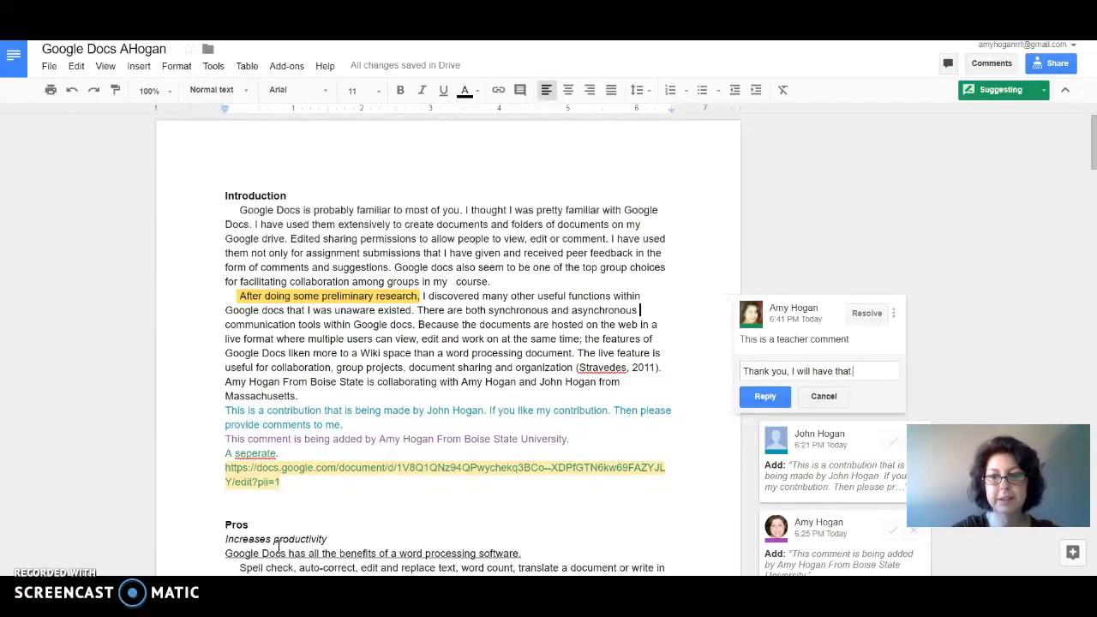
type(" done by thiu")
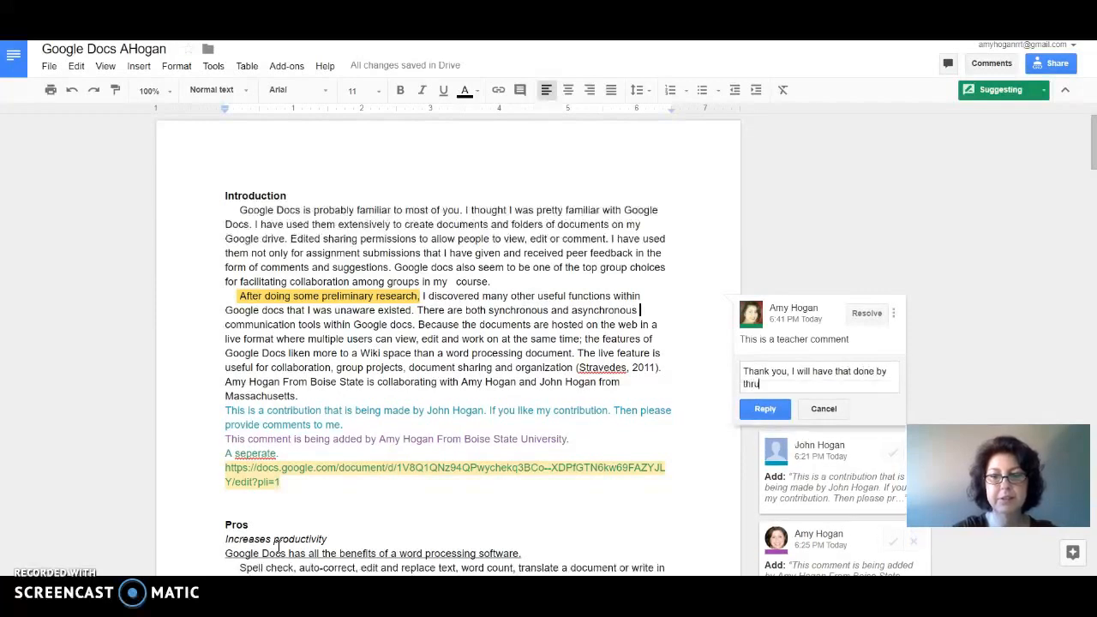
key("BackSpace")
type("ursday")
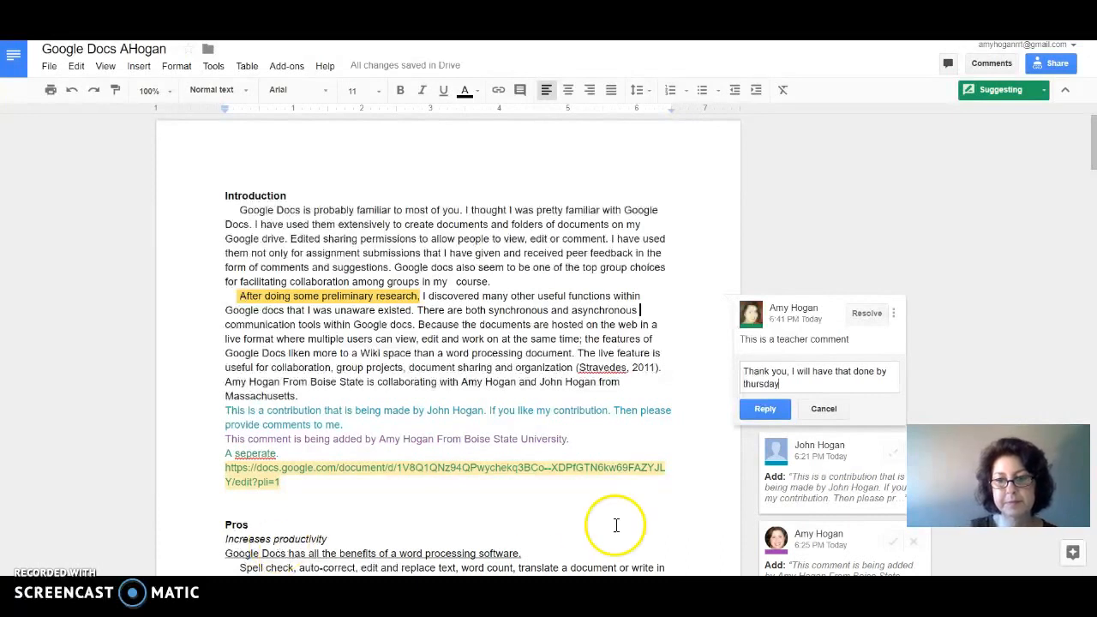
left_click(770, 413)
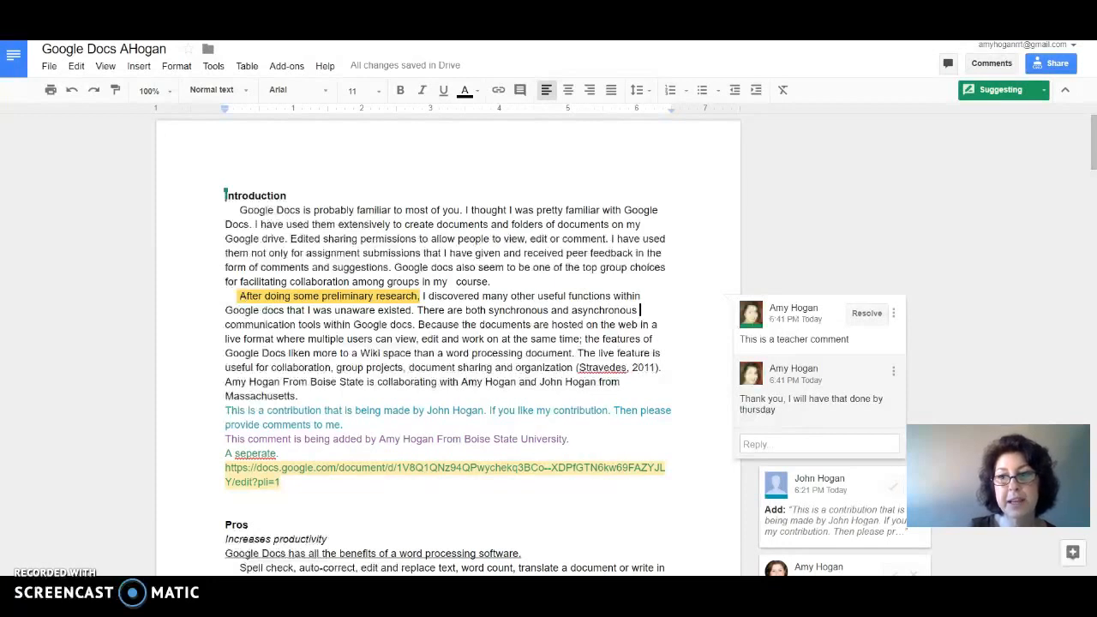
- Open the document's comment history and show its notification options
left_click(986, 67)
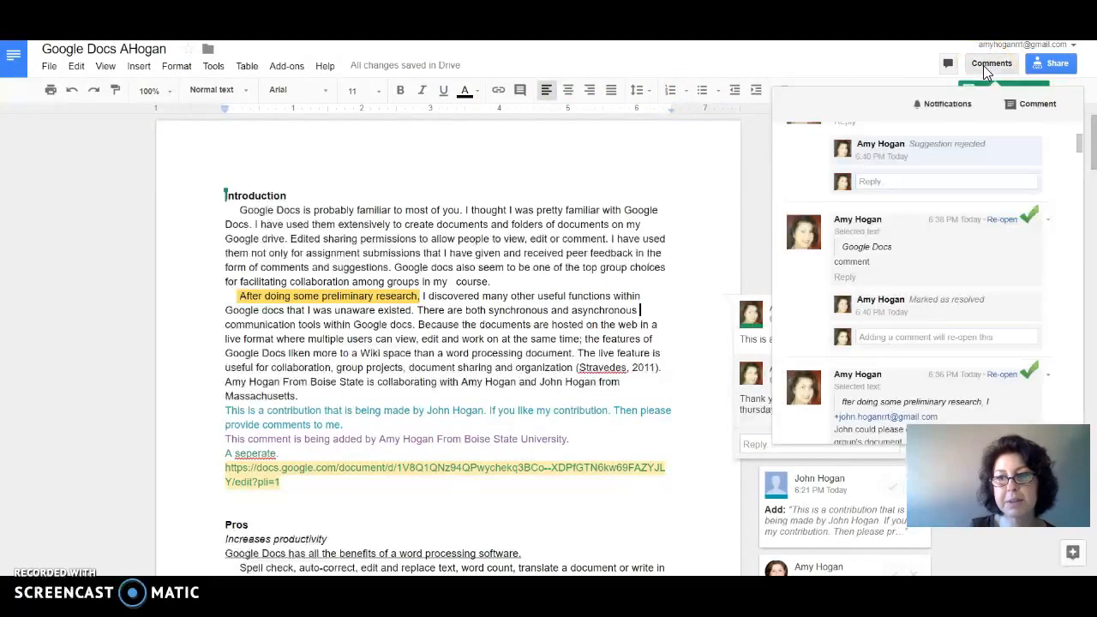
left_click(949, 104)
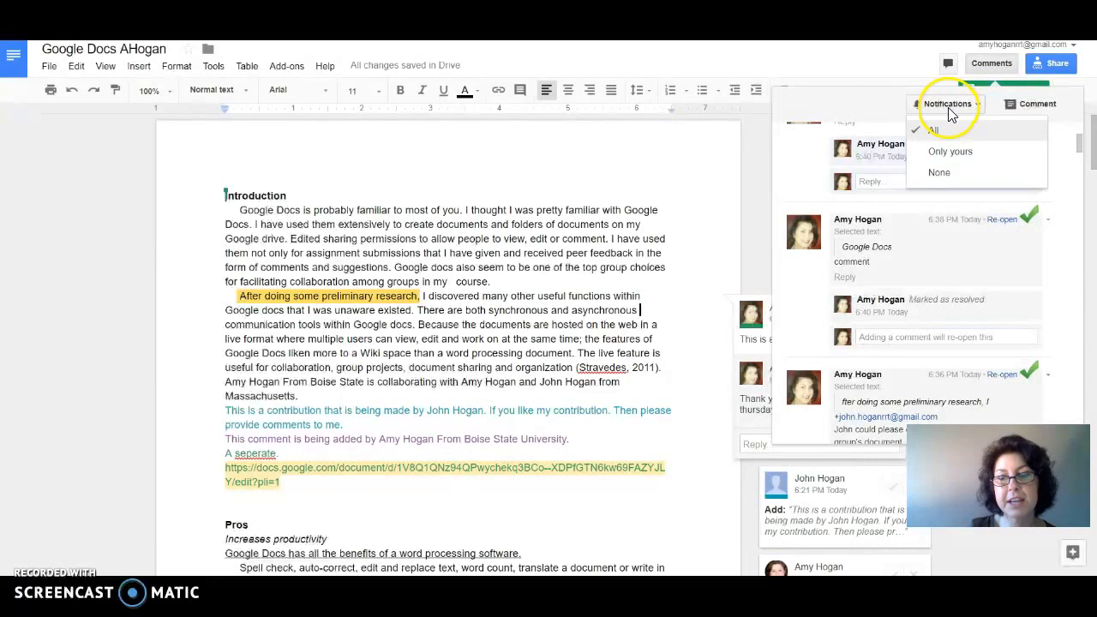